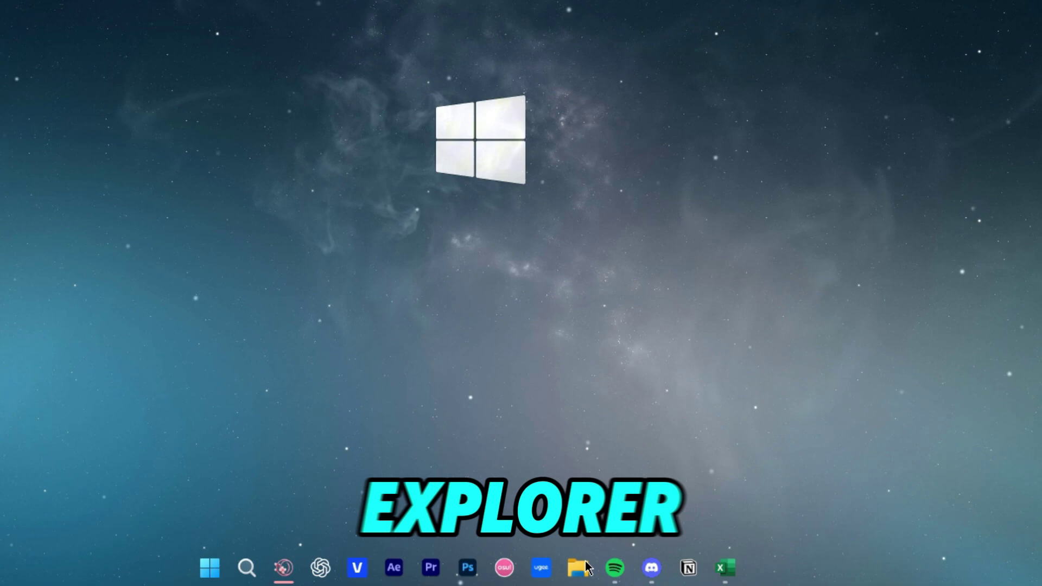
# Open the visual effects Performance Options through This PC's Advanced system settings
pyautogui.click(578, 568)
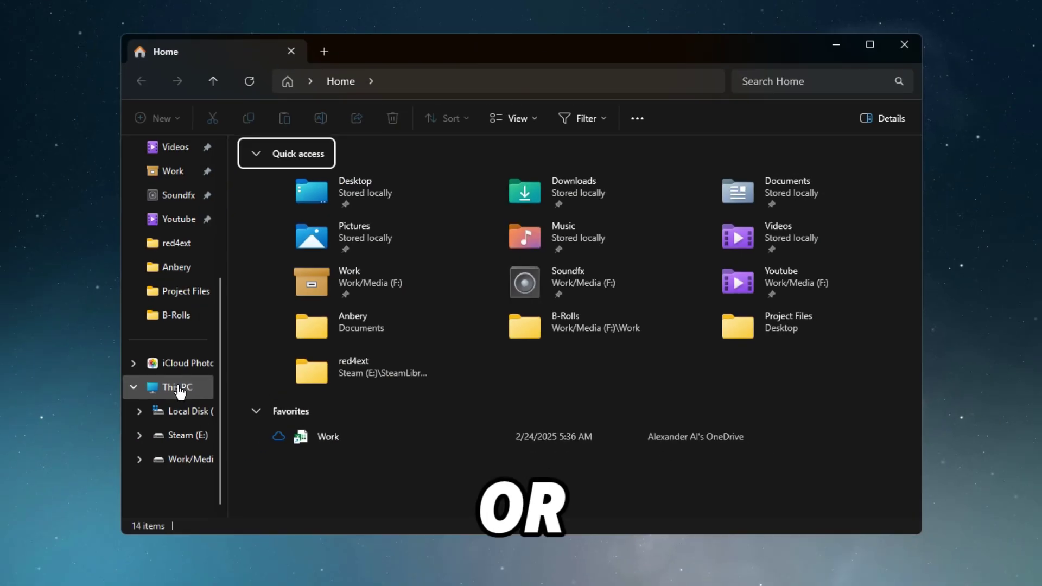
pyautogui.rightClick(179, 391)
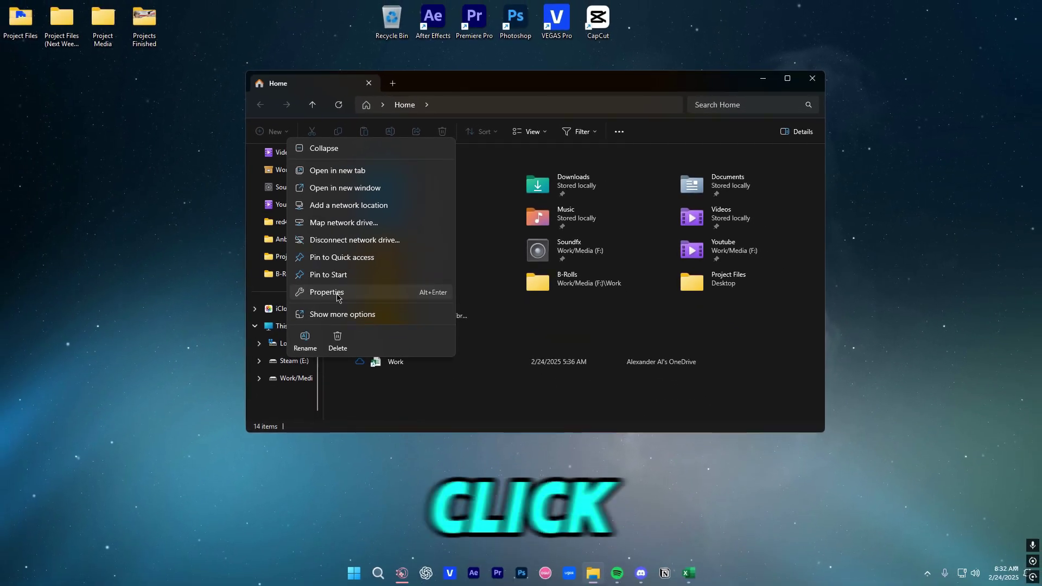
pyautogui.click(233, 340)
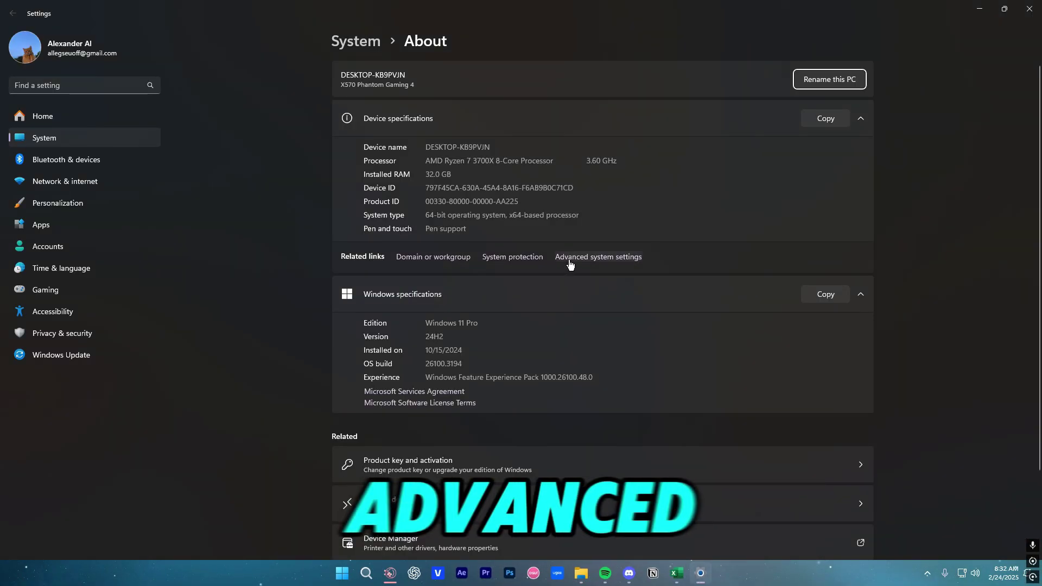
pyautogui.click(570, 261)
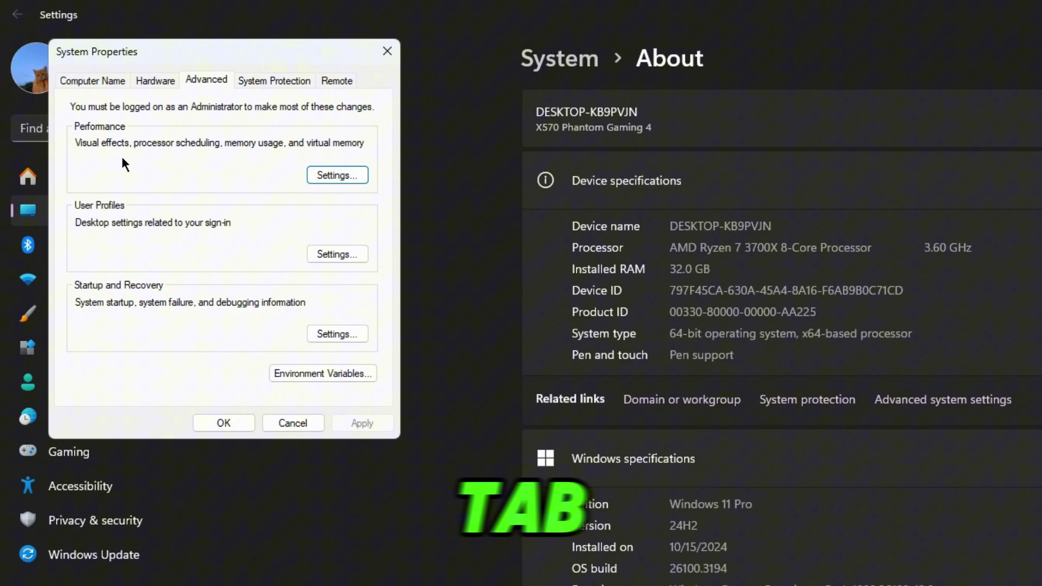
pyautogui.click(327, 174)
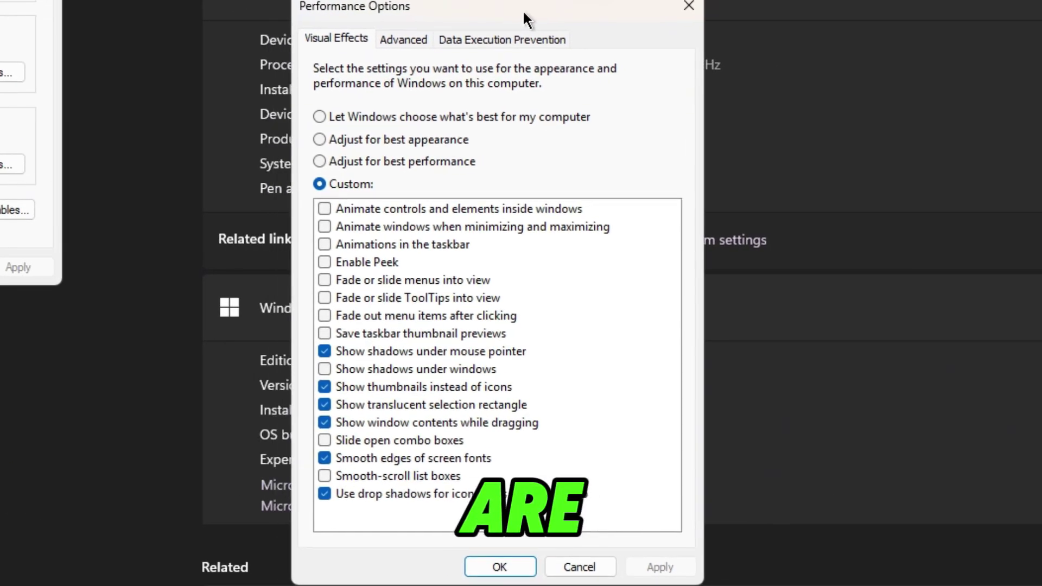
pyautogui.moveTo(523, 9); pyautogui.dragTo(579, 6)
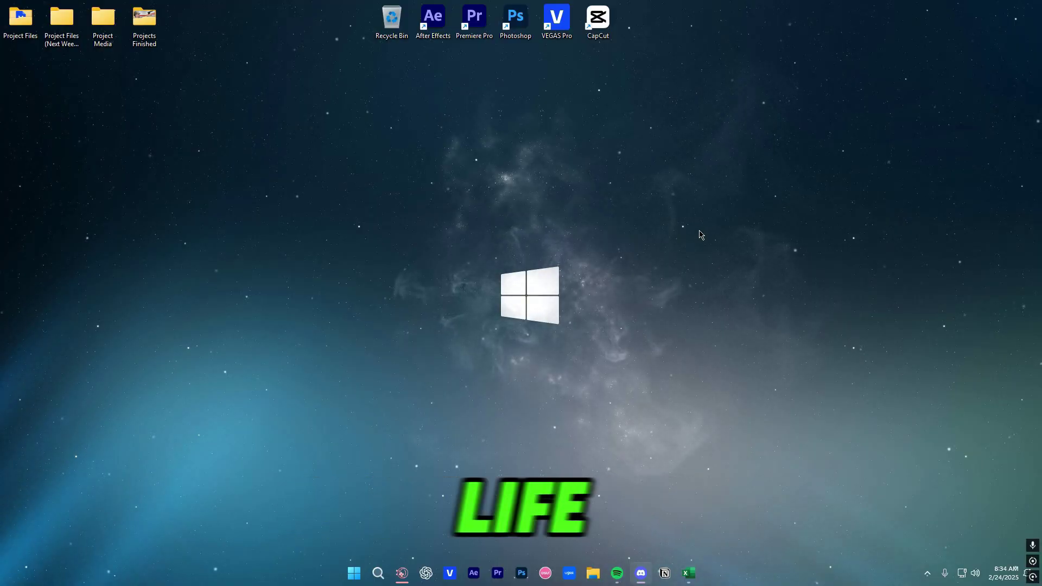
# Confirm the power plan's display and sleep are Never, then view the power plan list
pyautogui.click(378, 573)
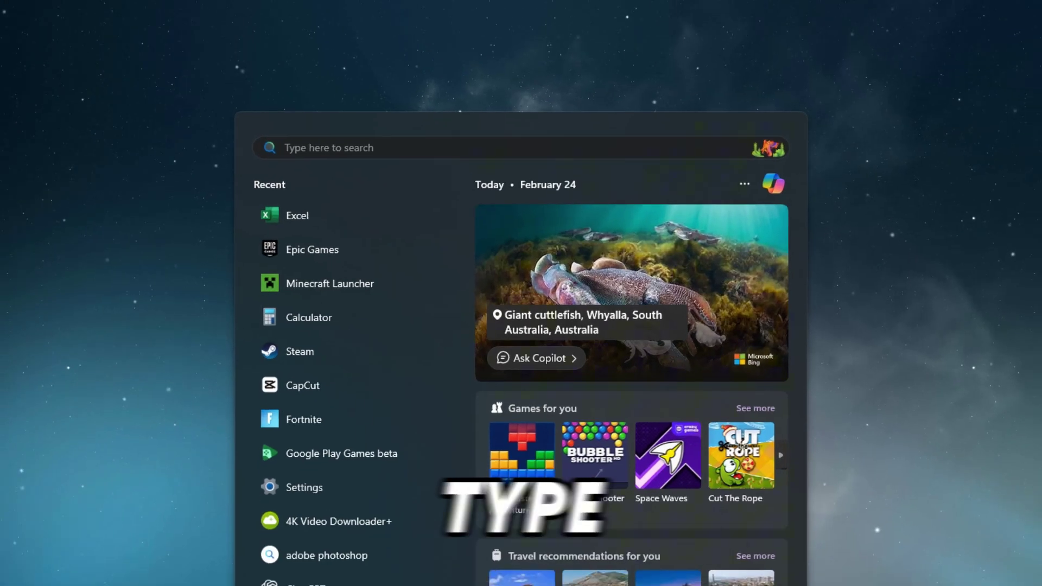
pyautogui.write('edit power')
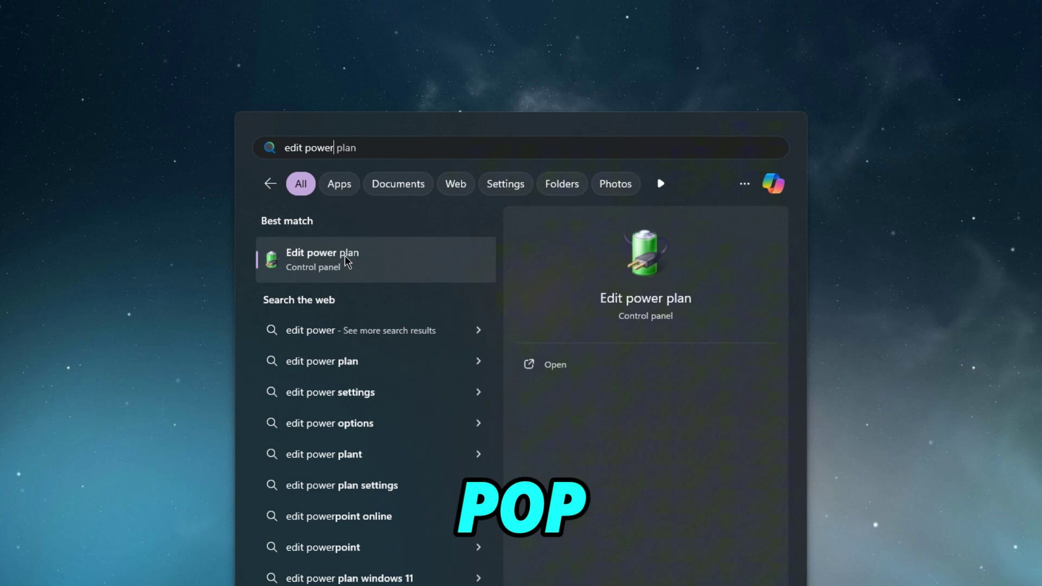
pyautogui.click(346, 262)
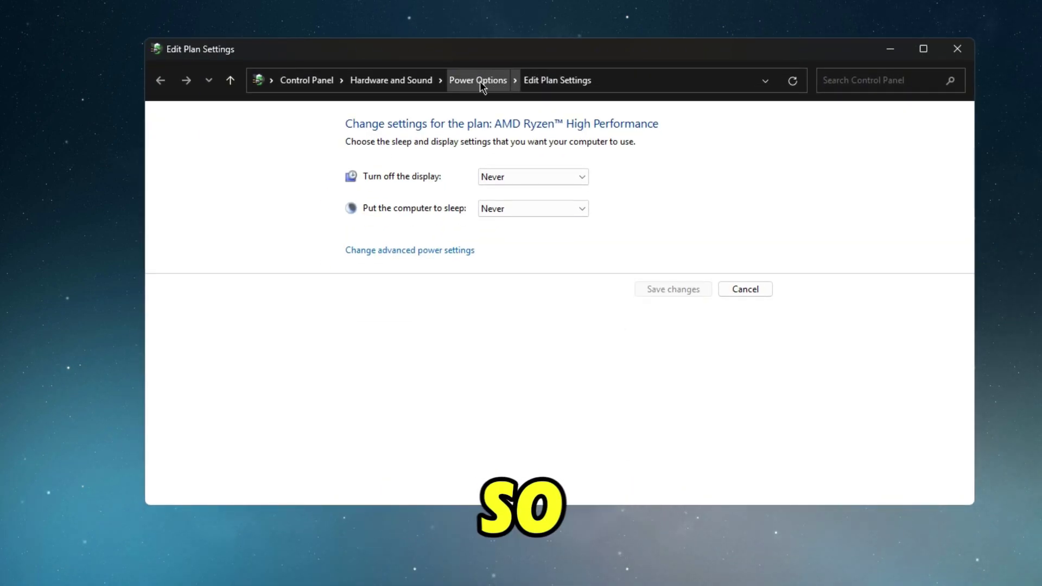
pyautogui.click(488, 81)
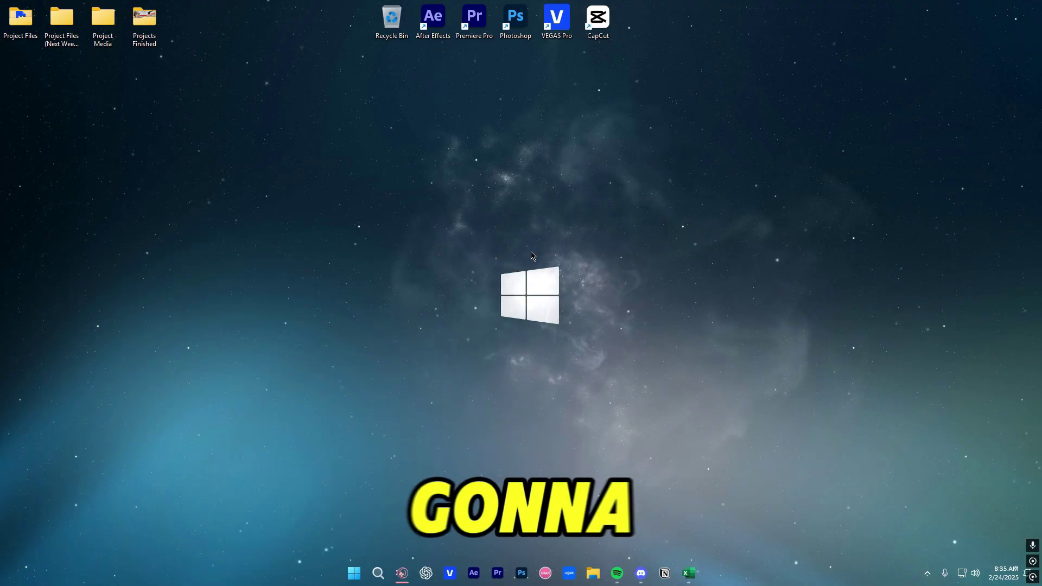
# Look at Gaming > Game Bar in Settings, then run Check for updates in Windows Update
pyautogui.click(354, 571)
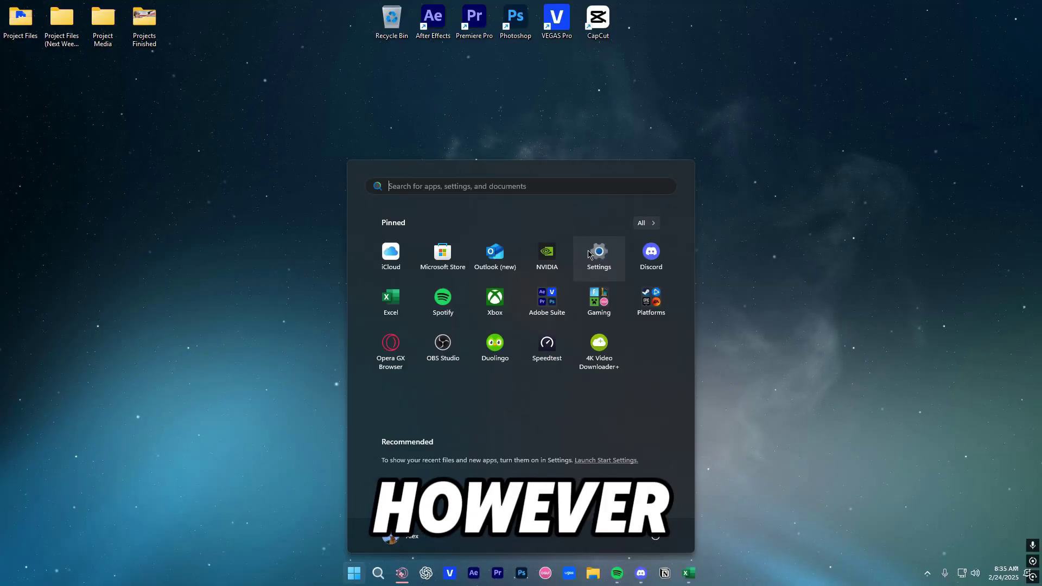
pyautogui.write('settings')
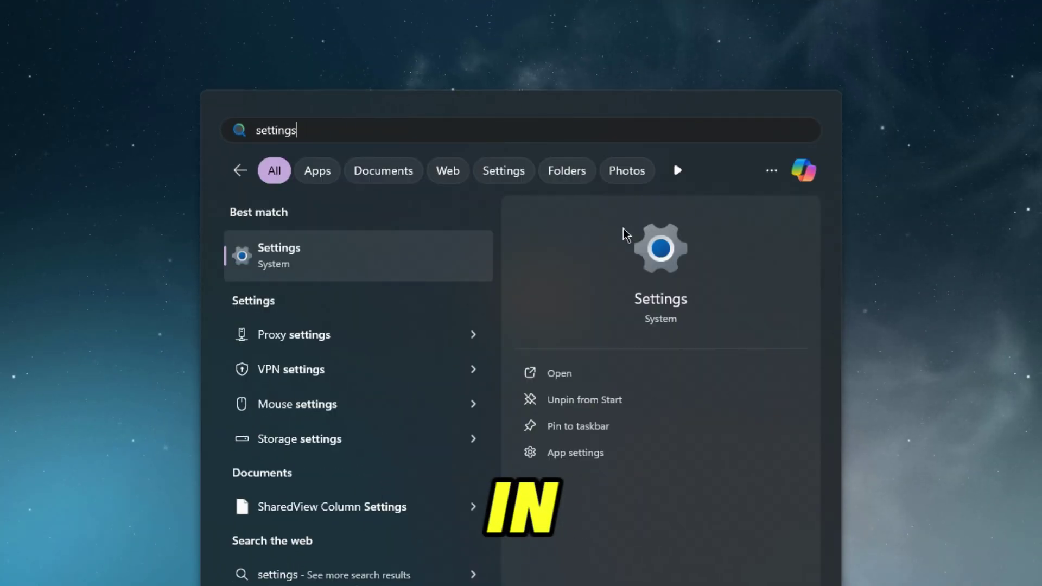
pyautogui.click(291, 263)
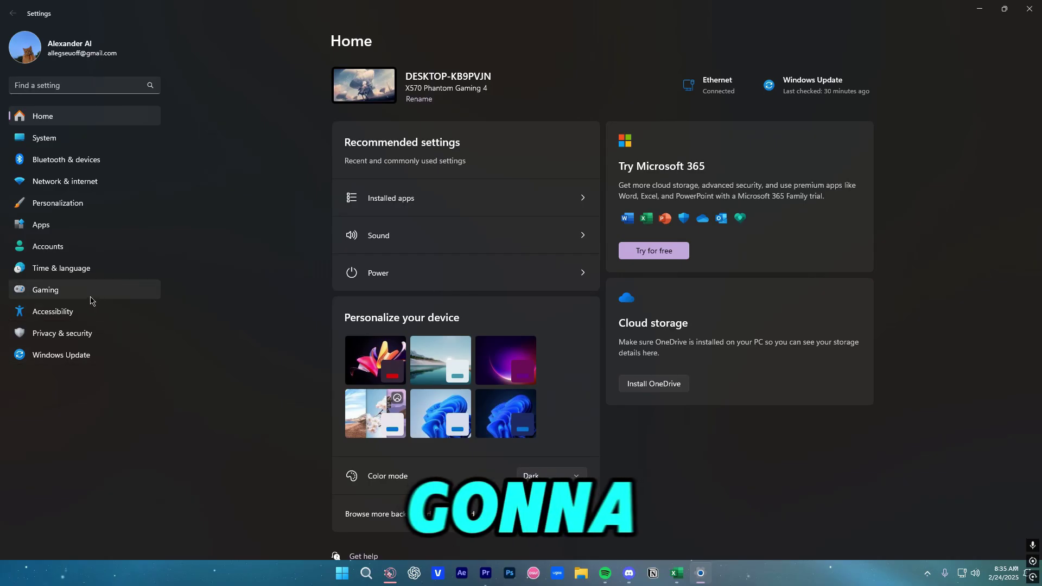
pyautogui.click(52, 293)
pyautogui.click(408, 88)
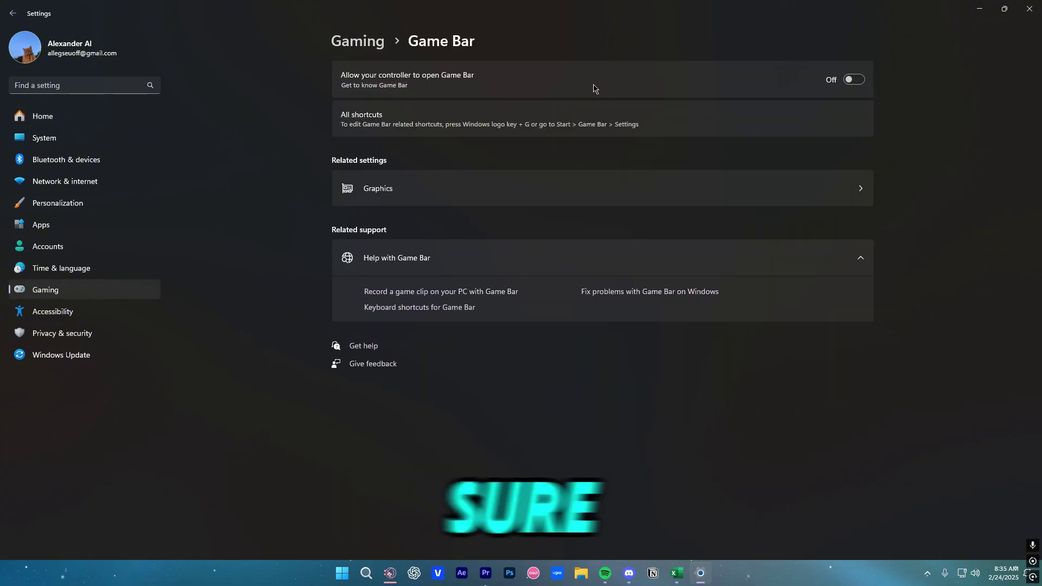
pyautogui.click(68, 356)
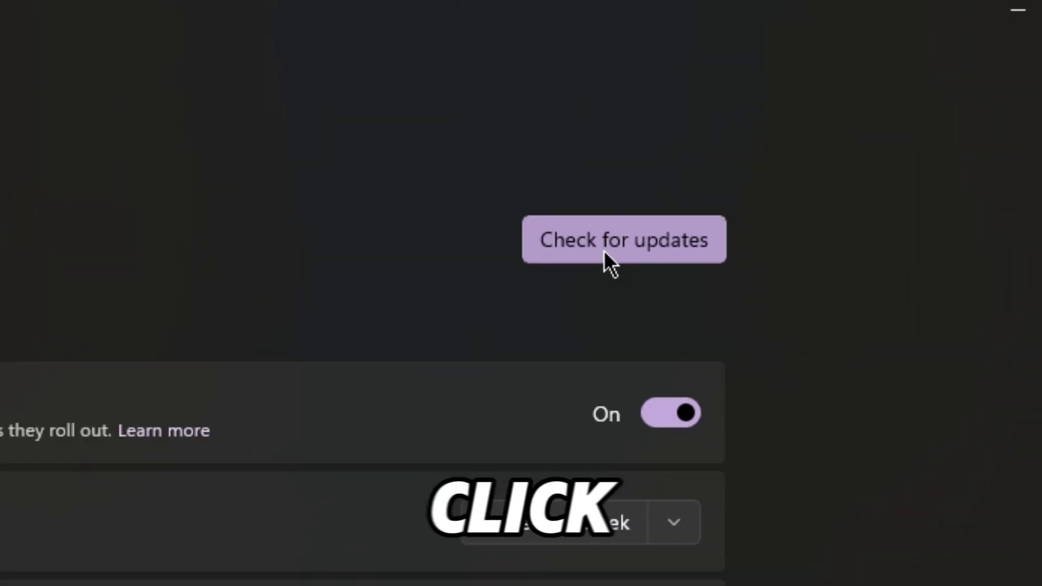
pyautogui.click(604, 251)
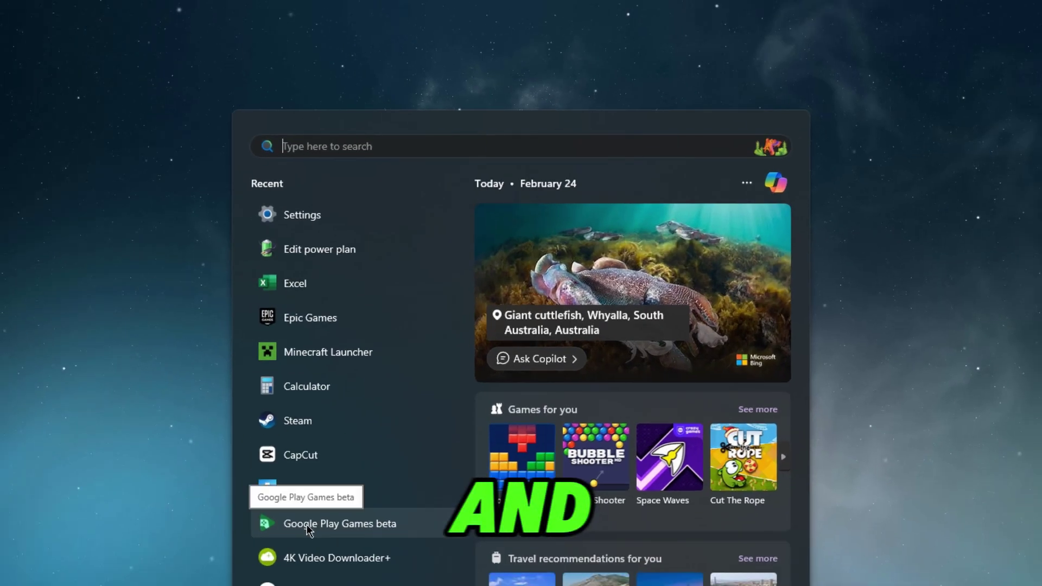
# Open Microsoft Store's Downloads page to see pending app updates
pyautogui.write('microsoft s')
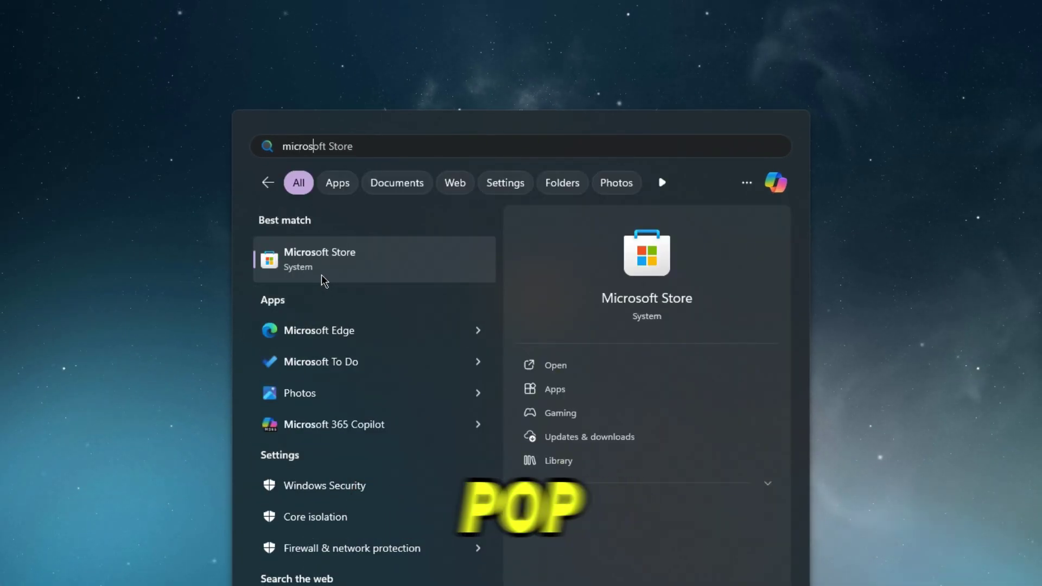
pyautogui.click(325, 265)
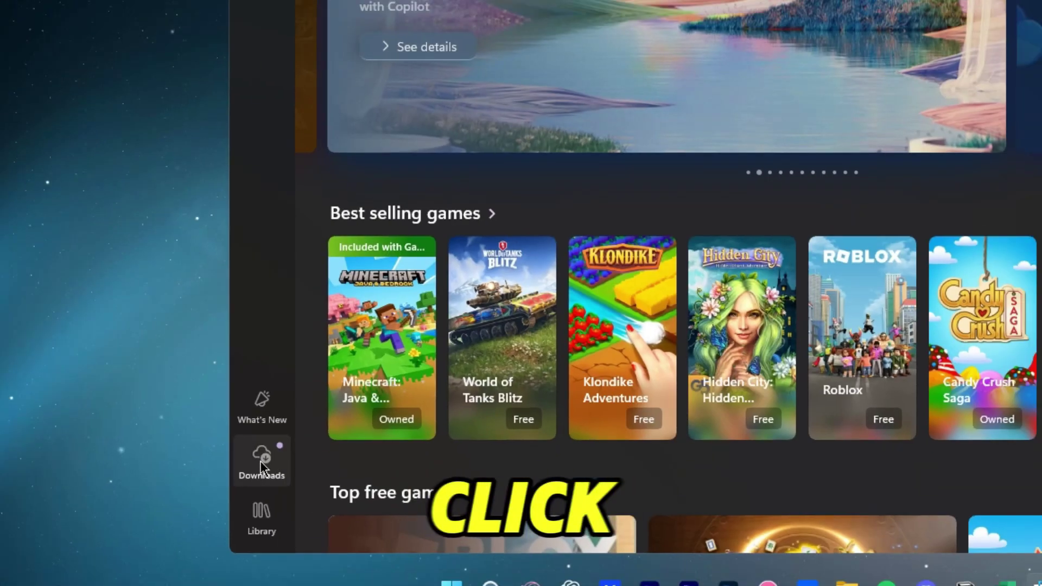
pyautogui.click(260, 464)
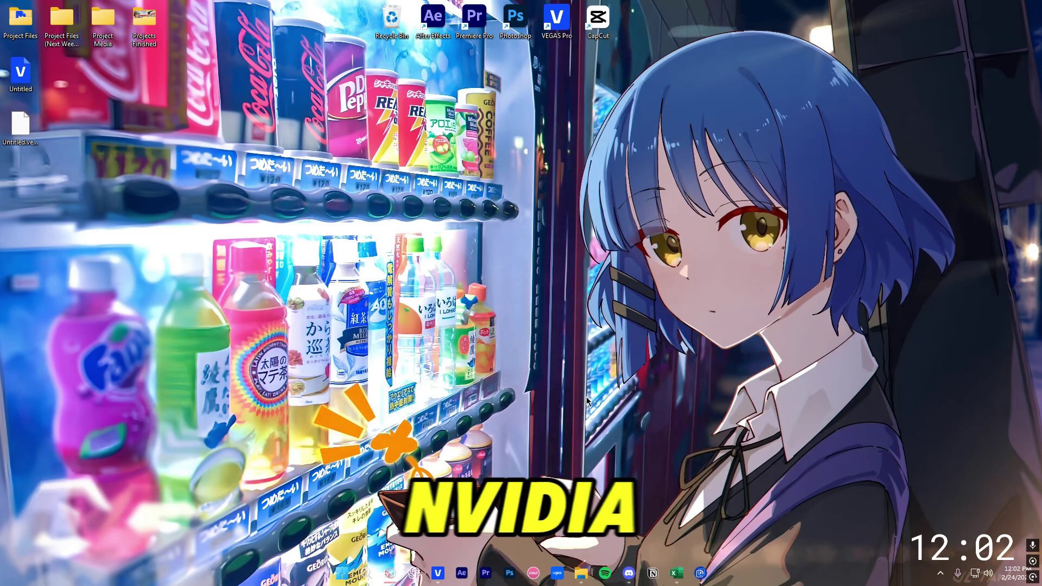
# Launch the NVIDIA app from the NVIDIA icon among the hidden tray icons
pyautogui.click(942, 573)
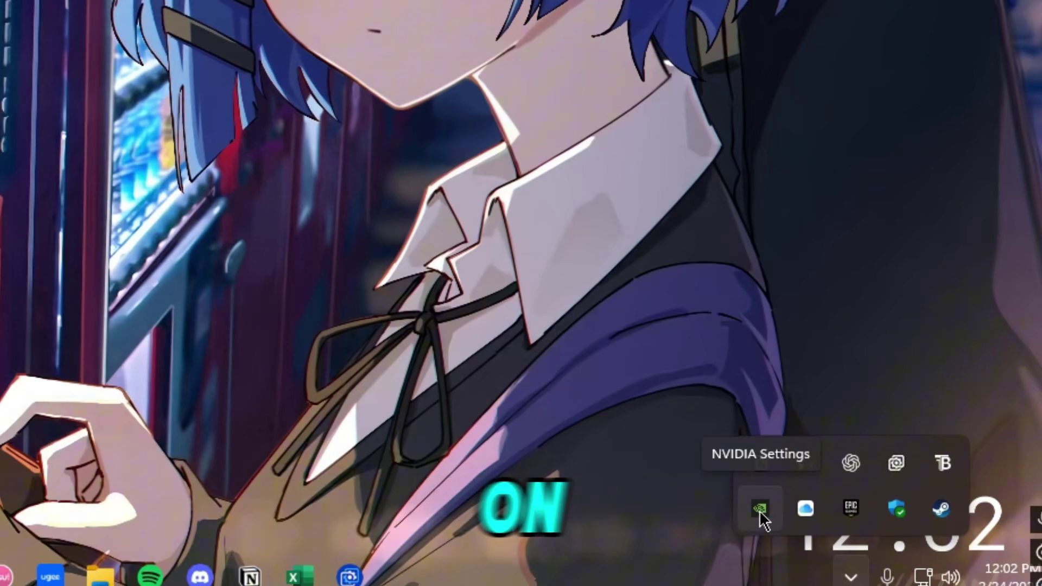
pyautogui.rightClick(760, 511)
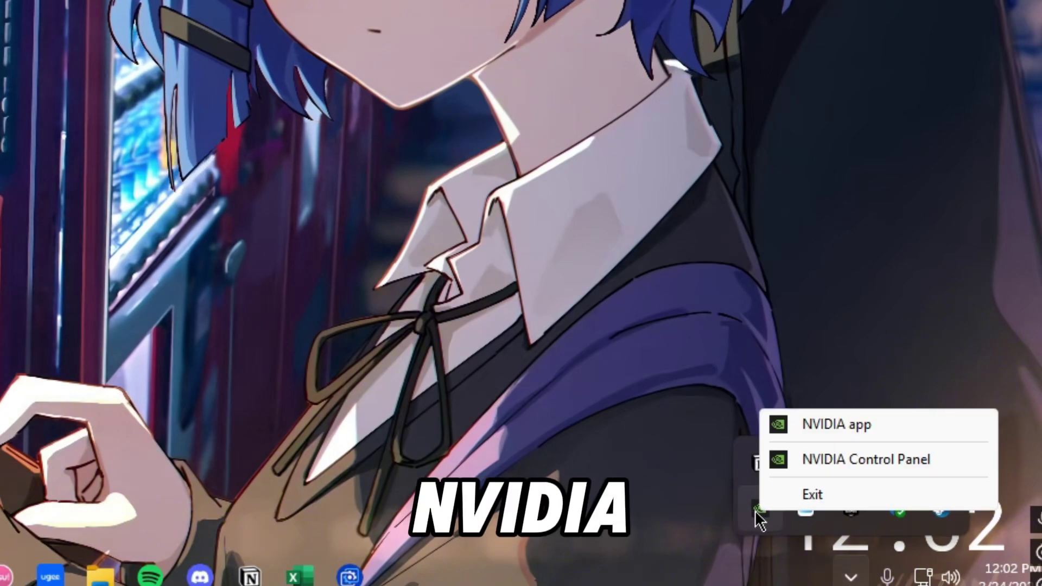
pyautogui.click(807, 422)
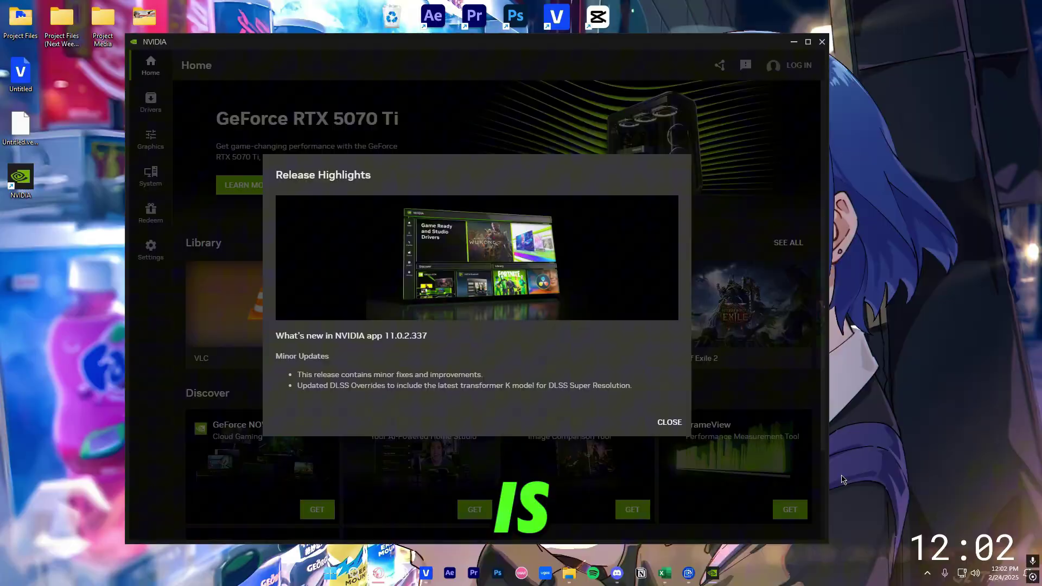
# Search Google for 'nvidia app' and open 'Download NVIDIA App for Gamers and Creators'
pyautogui.write('nvidia ap')
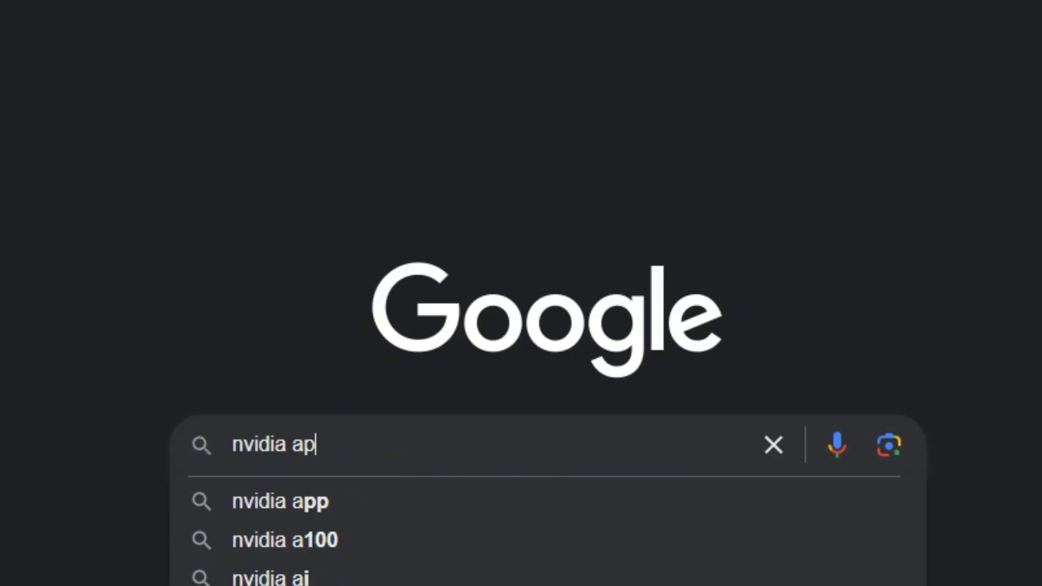
pyautogui.write('p')
pyautogui.press('Return')
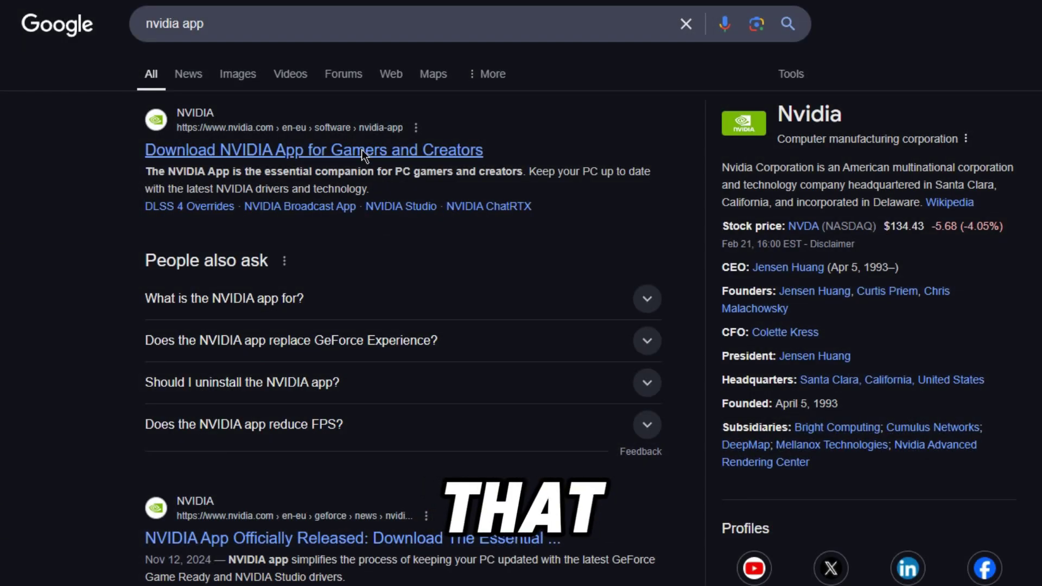
pyautogui.click(362, 149)
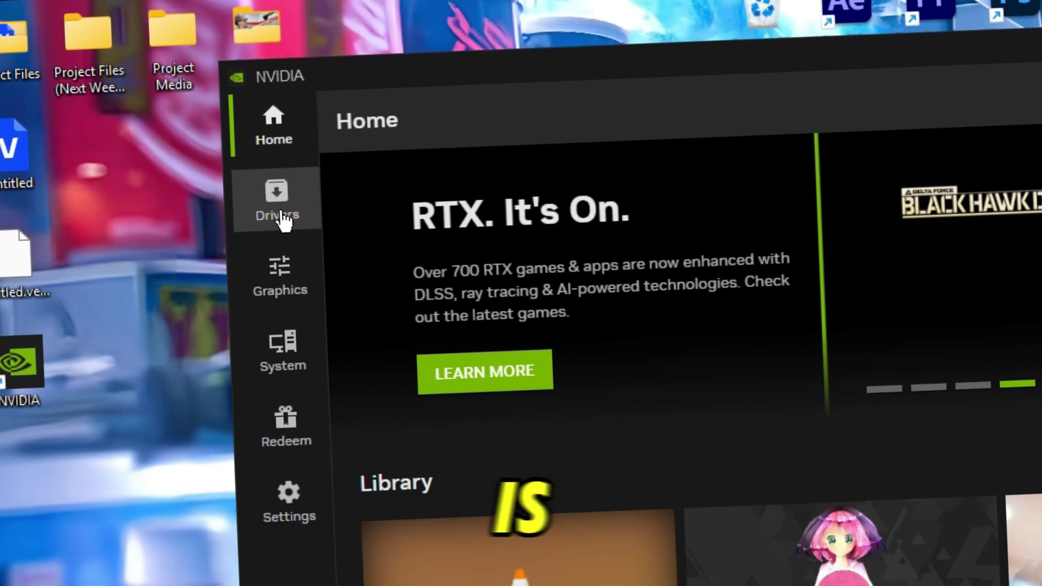
# Install the 572.47 Game Ready Driver as a custom clean installation
pyautogui.click(152, 109)
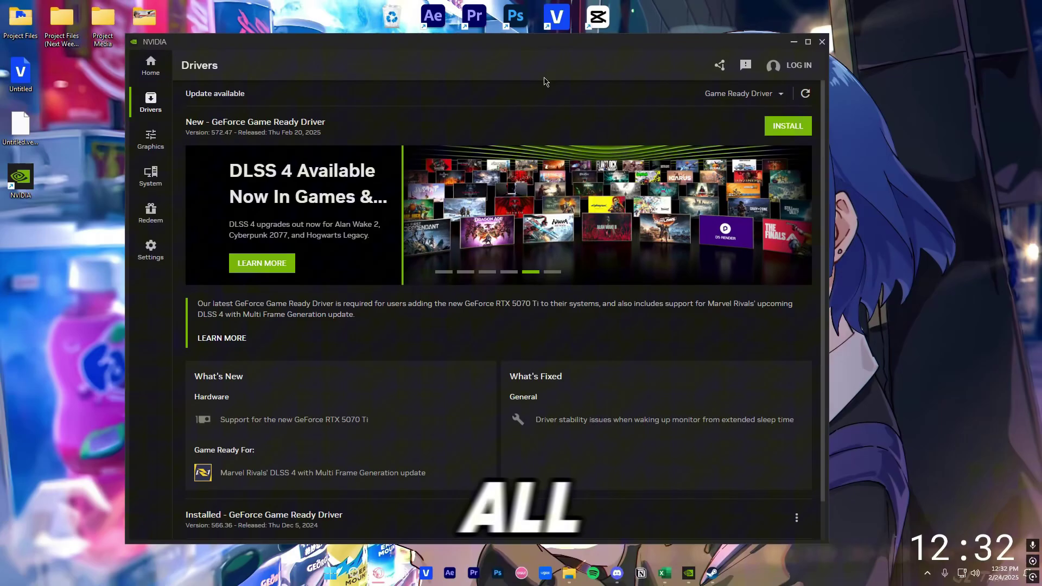
pyautogui.click(785, 127)
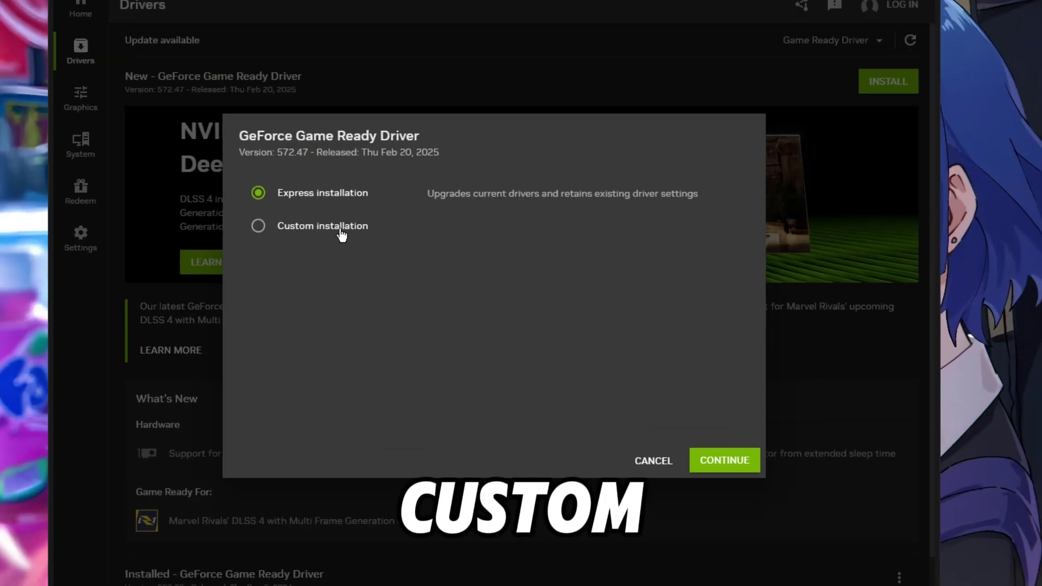
pyautogui.click(341, 235)
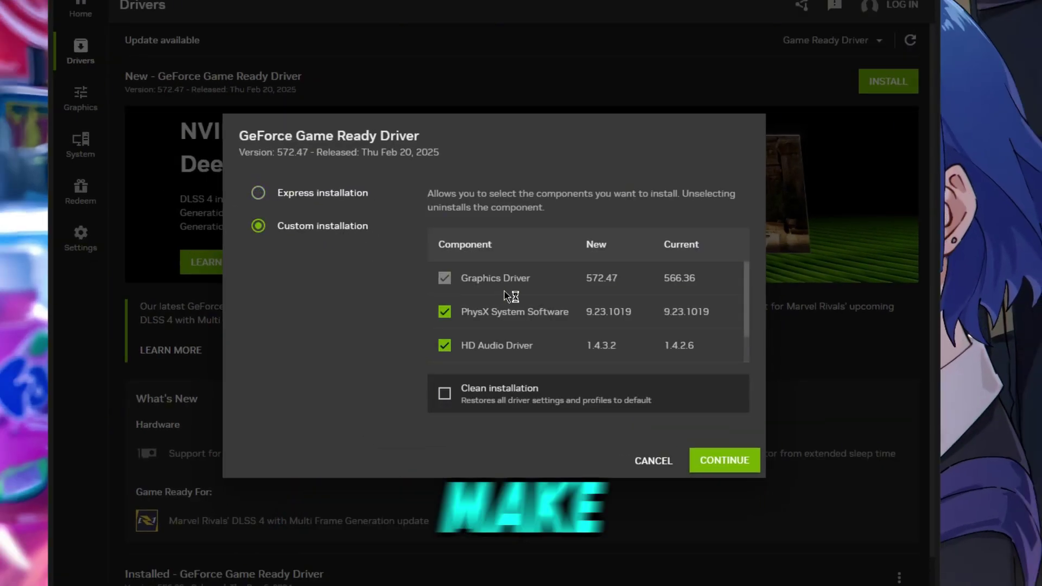
pyautogui.scroll(-2, 503, 293)
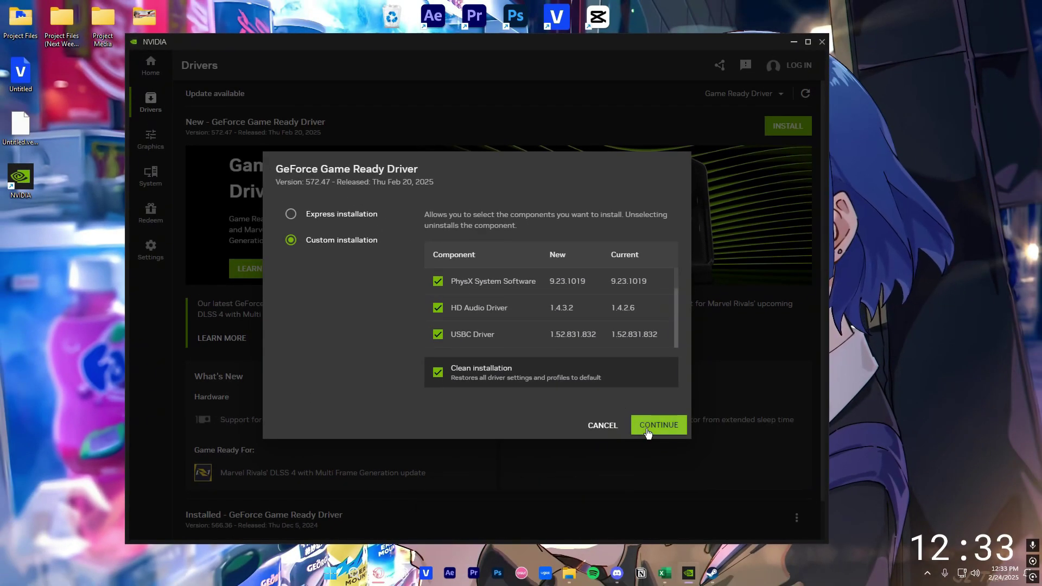
pyautogui.click(647, 431)
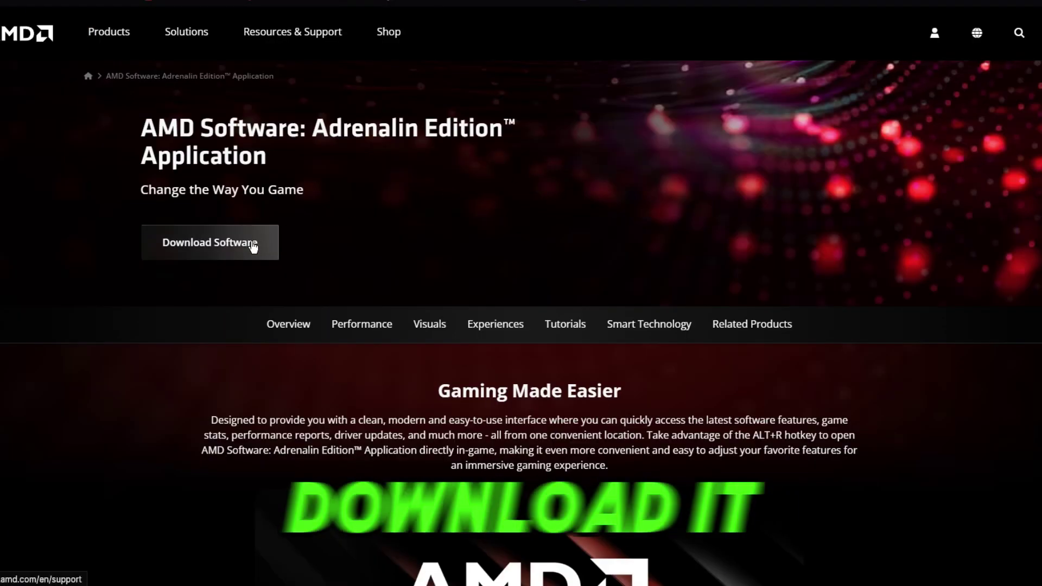
# Choose Download Software on the AMD Software: Adrenalin Edition page
pyautogui.click(252, 243)
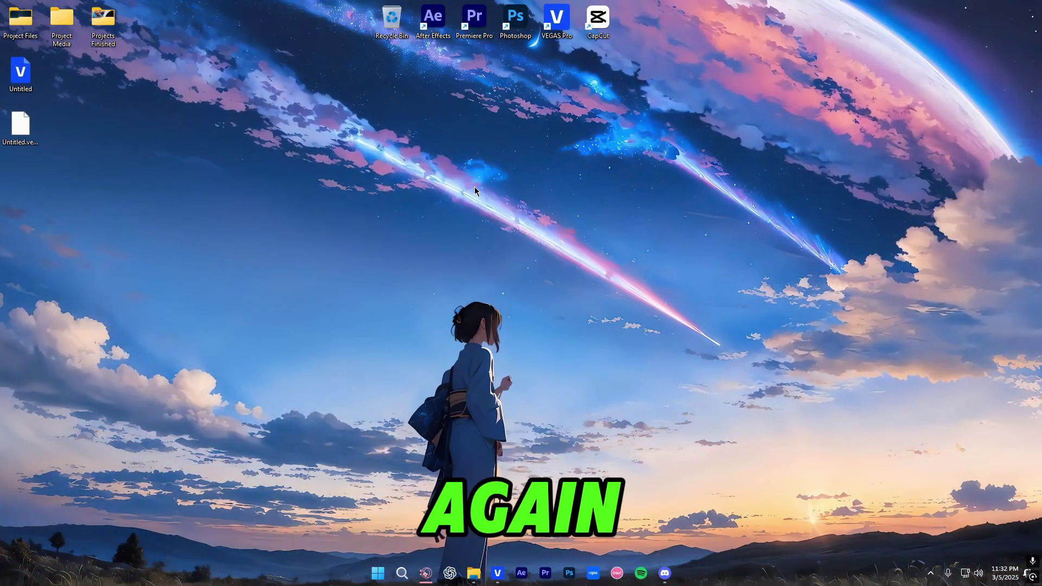
# Open NVIDIA Control Panel from the desktop's Show more options menu
pyautogui.rightClick(477, 189)
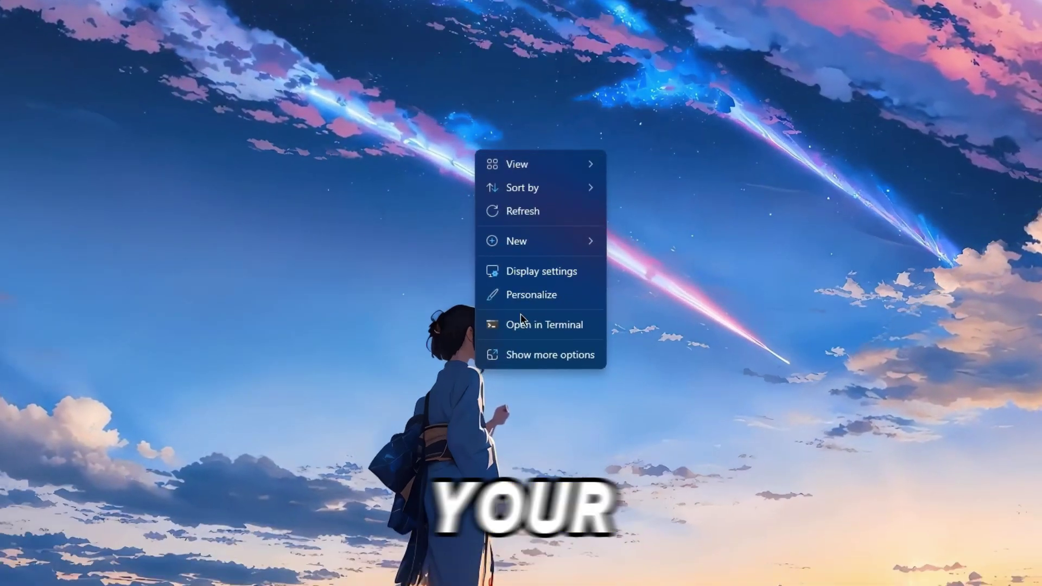
pyautogui.click(535, 355)
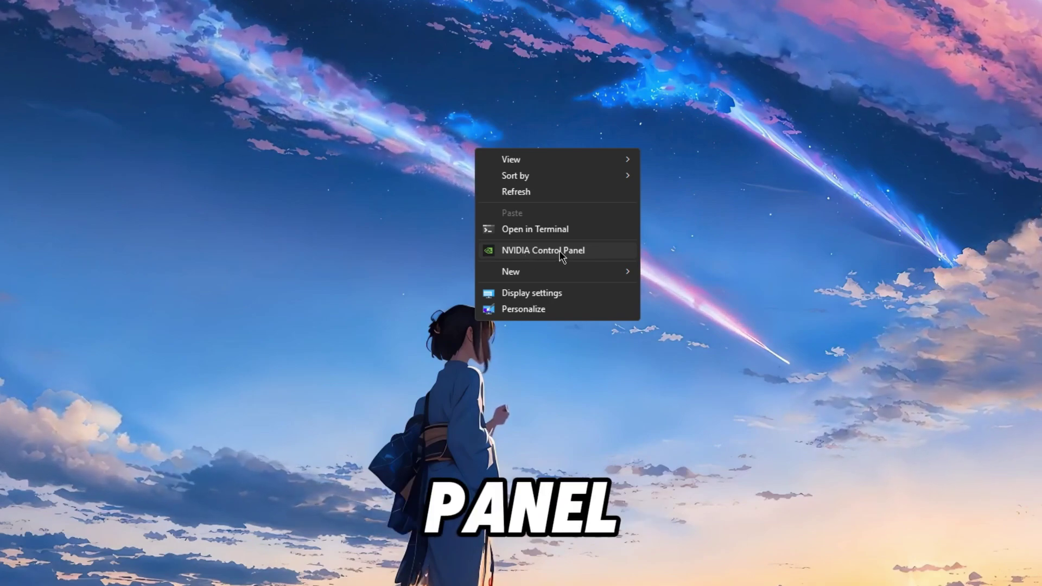
pyautogui.click(524, 255)
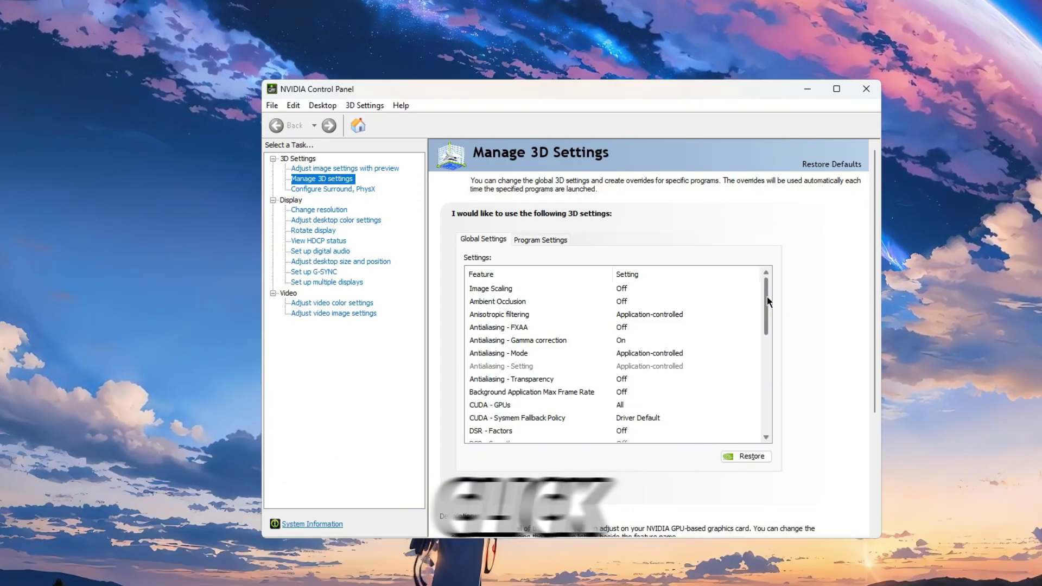
# Review the Global Settings list of 3D settings in Manage 3D Settings
pyautogui.moveTo(766, 297); pyautogui.dragTo(769, 361)
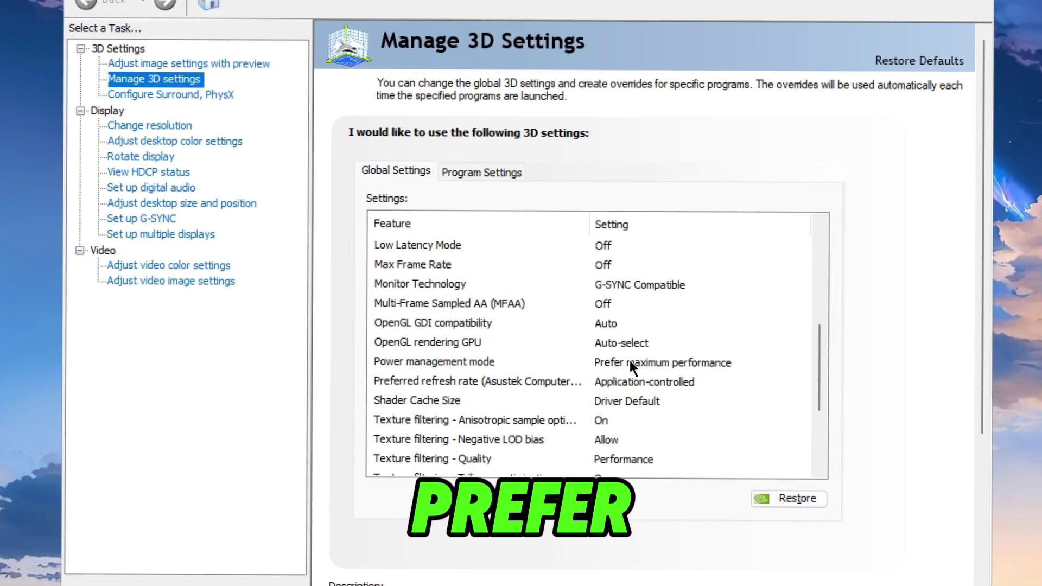
pyautogui.scroll(-3, 623, 372)
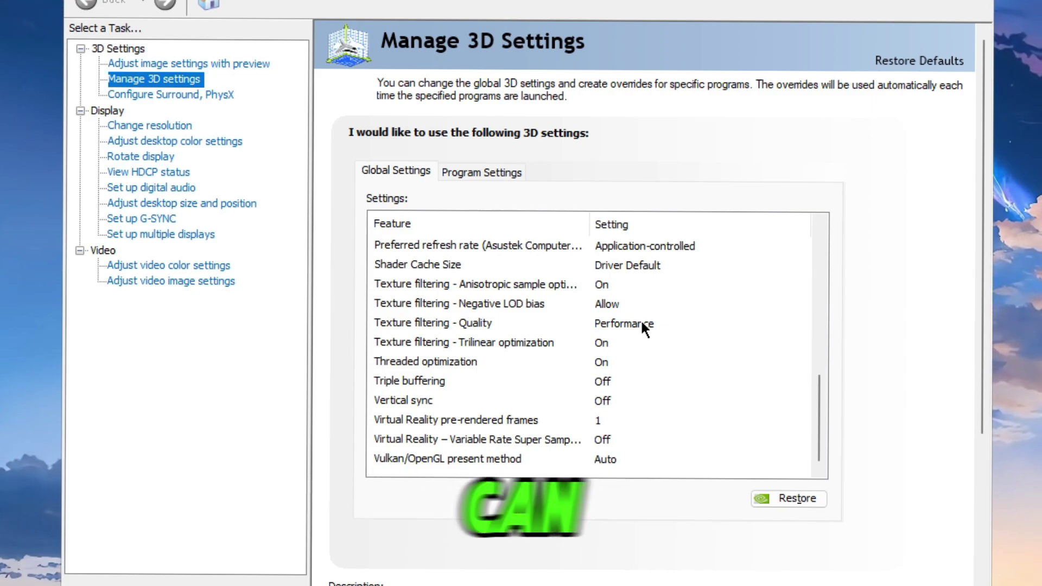
pyautogui.scroll(-1, 828, 562)
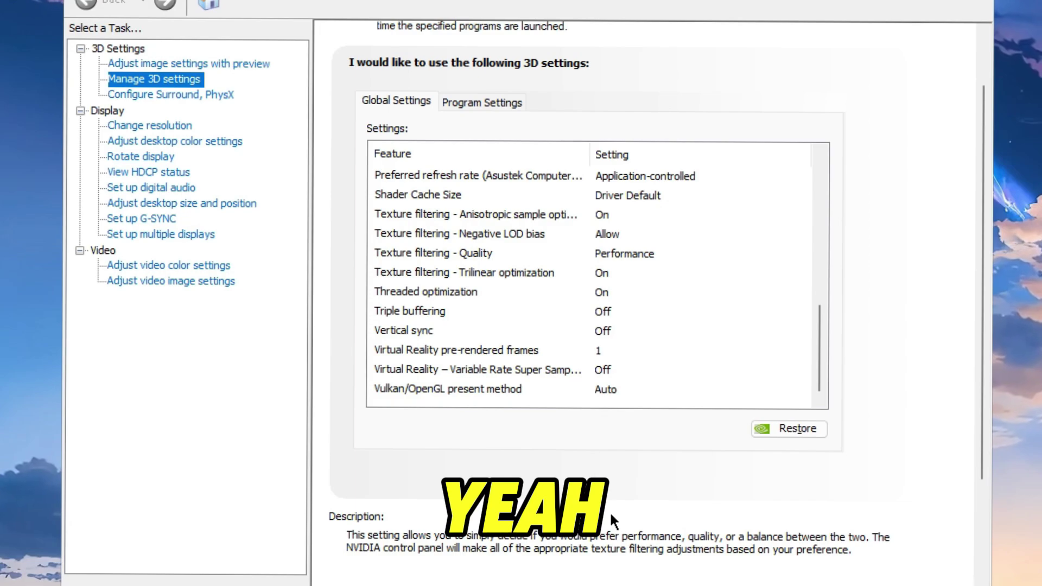
# Keep Texture filtering - Quality at Performance, cancelling the accidental High quality change
pyautogui.click(617, 253)
pyautogui.click(616, 254)
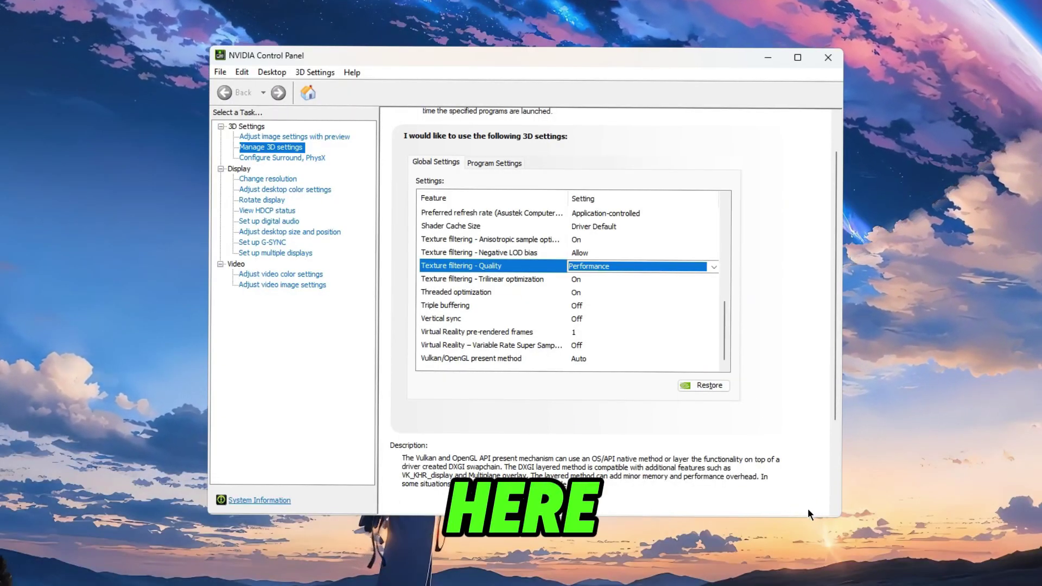
pyautogui.scroll(1, 642, 239)
pyautogui.scroll(6, 642, 239)
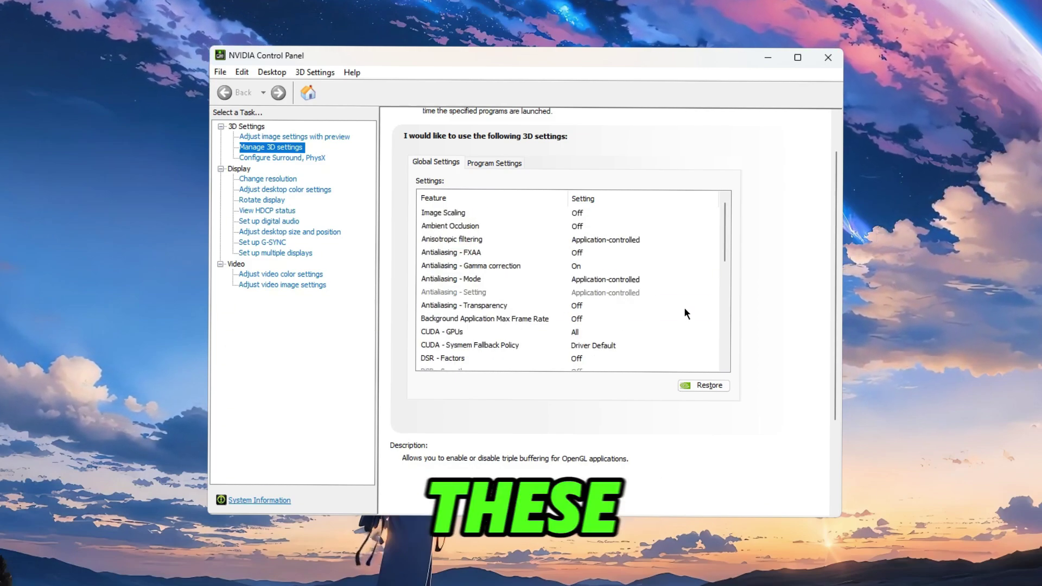
pyautogui.scroll(-3, 639, 319)
pyautogui.scroll(1, 642, 317)
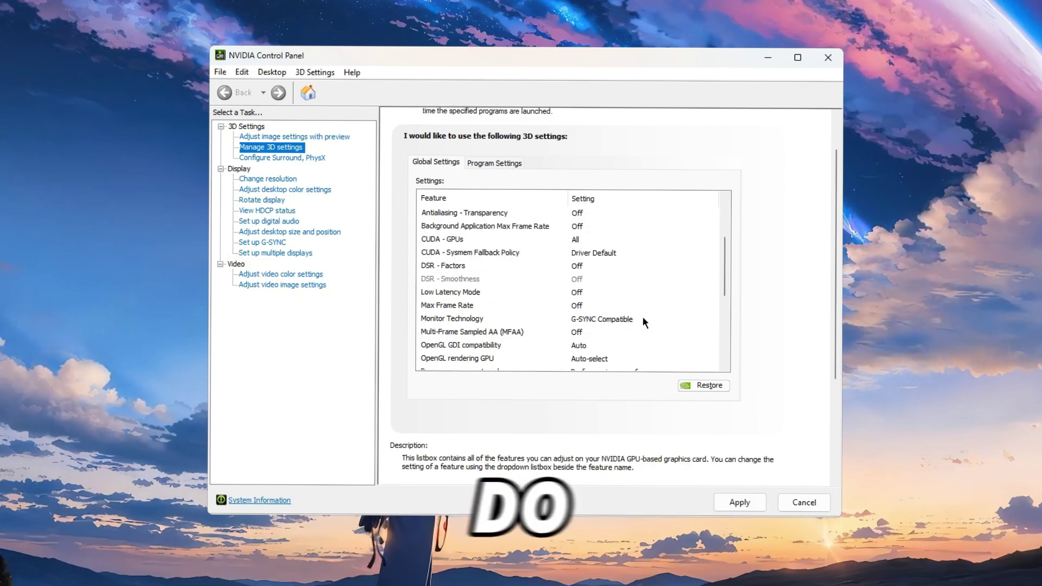
pyautogui.scroll(-2, 654, 318)
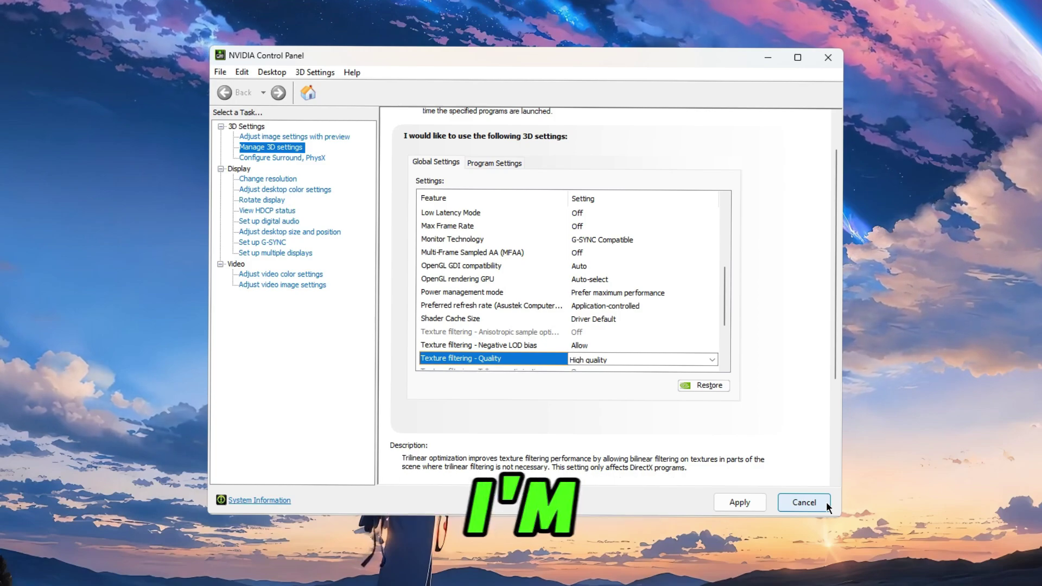
pyautogui.click(759, 502)
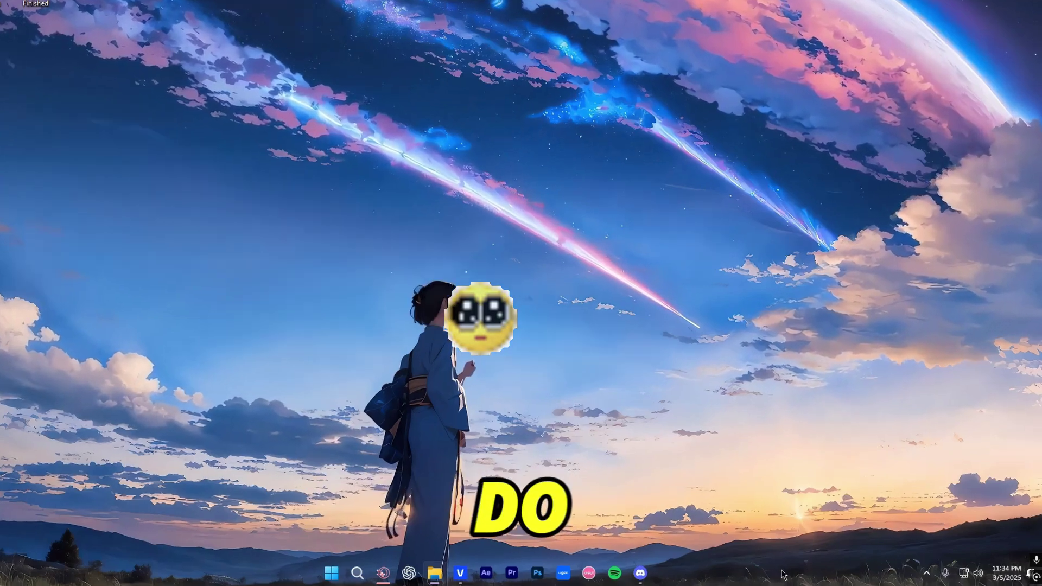
# Open Task Manager from the taskbar and group processes into apps and background processes
pyautogui.rightClick(802, 570)
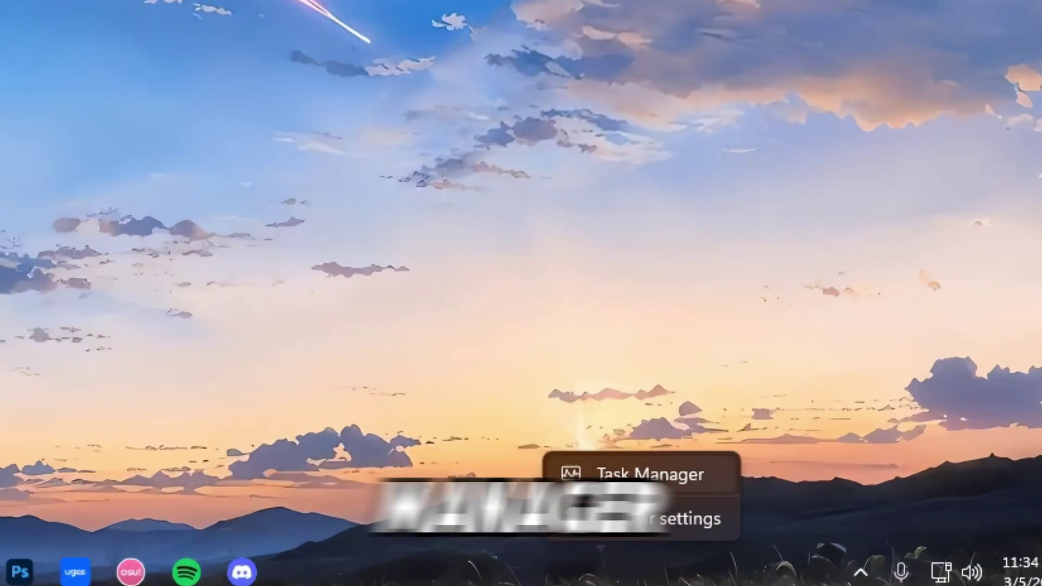
pyautogui.click(650, 474)
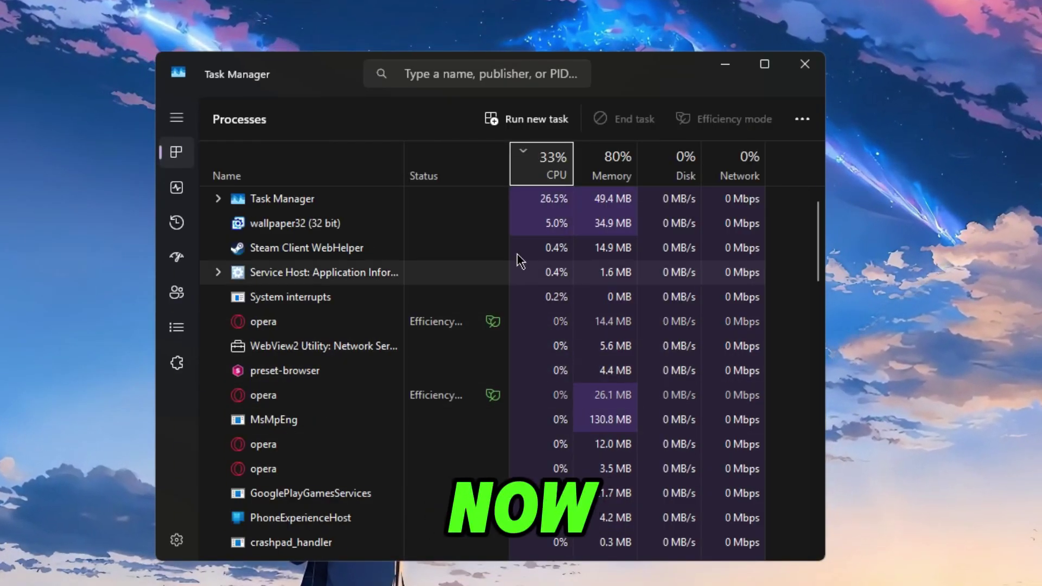
pyautogui.click(275, 169)
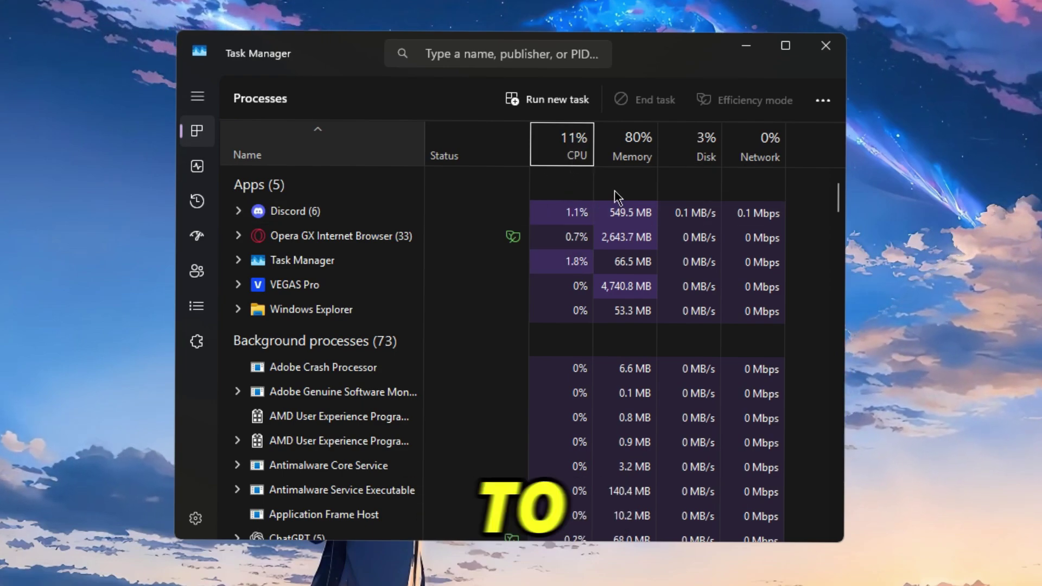
# Sort the process list by Memory, CPU and Disk usage, then regroup it by Name
pyautogui.click(634, 147)
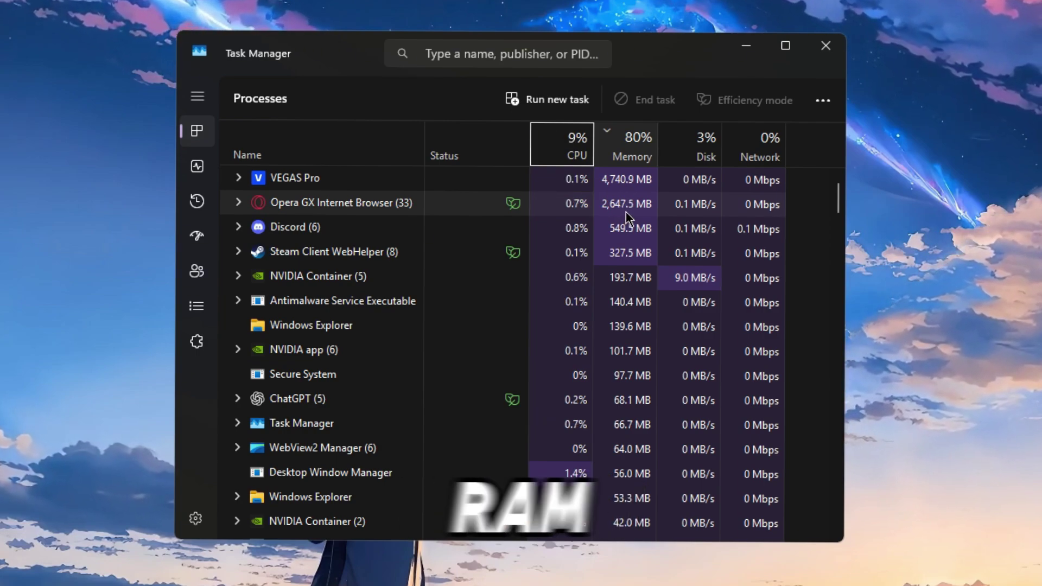
pyautogui.click(566, 151)
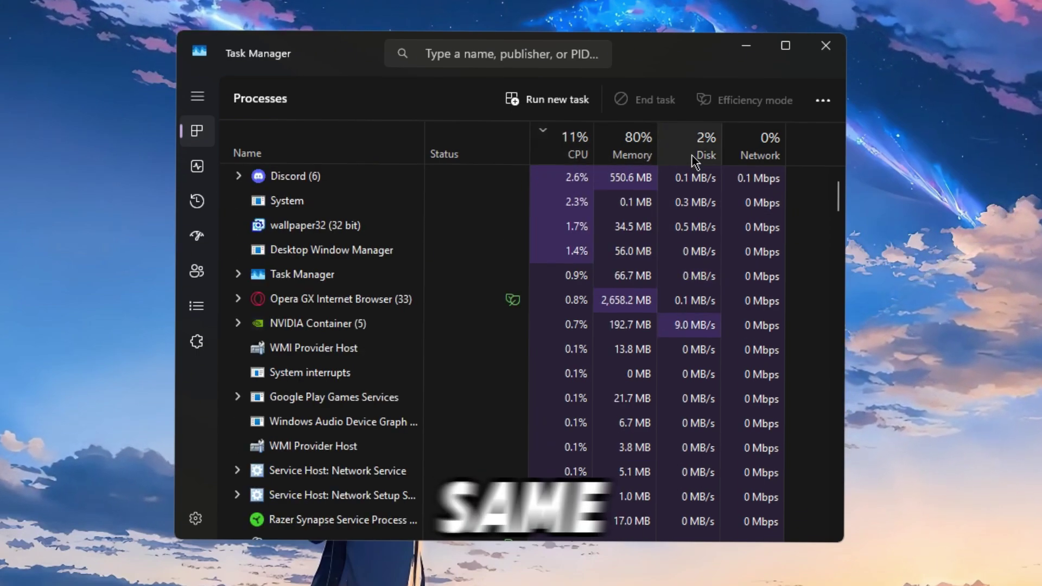
pyautogui.click(692, 156)
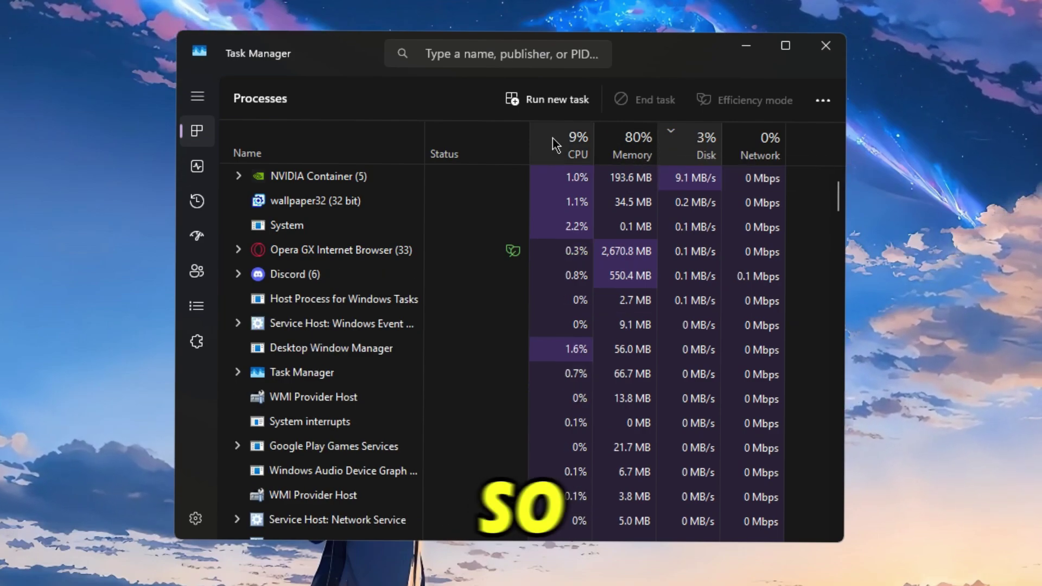
pyautogui.click(567, 152)
pyautogui.click(336, 152)
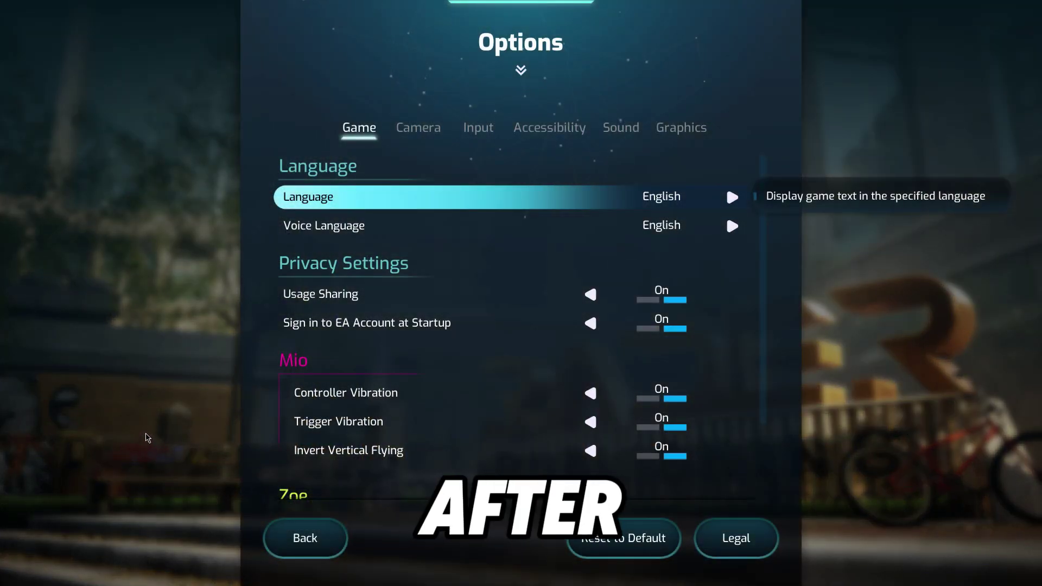
# Set Split Fiction's Window Mode to Fullscreen at 1920x1080 and apply the display settings
pyautogui.click(666, 137)
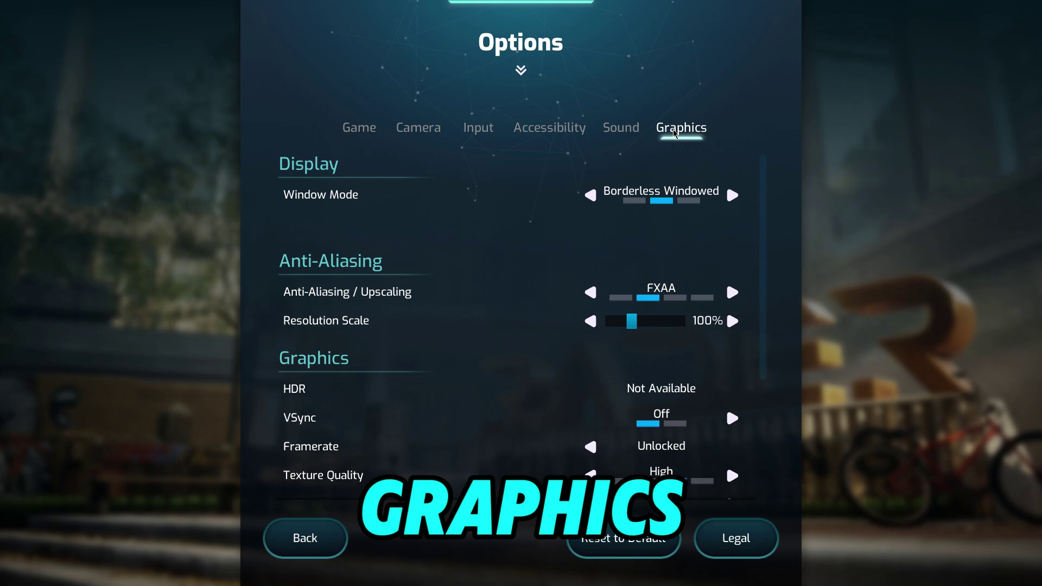
pyautogui.click(590, 194)
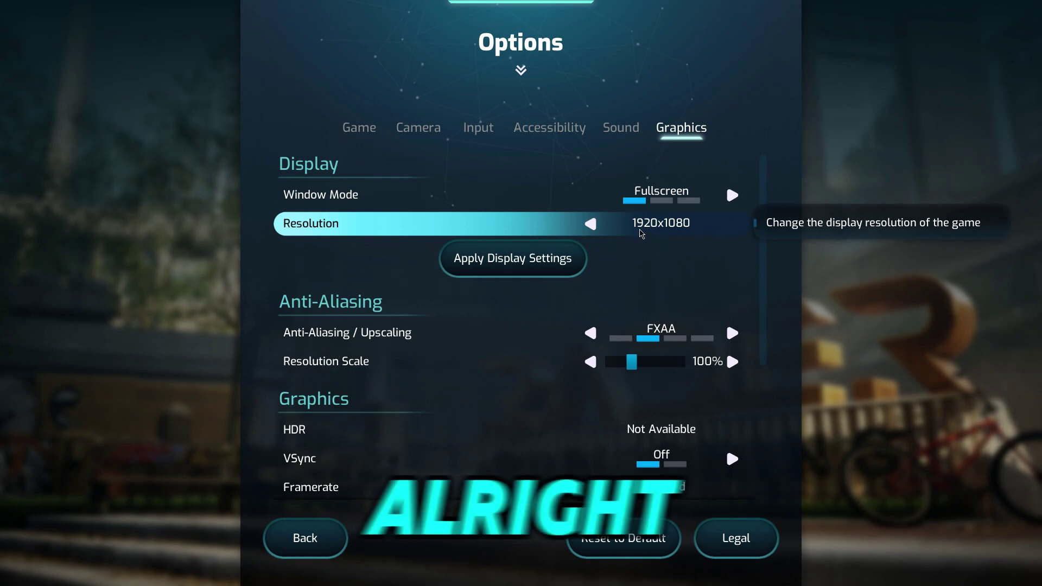
pyautogui.click(558, 273)
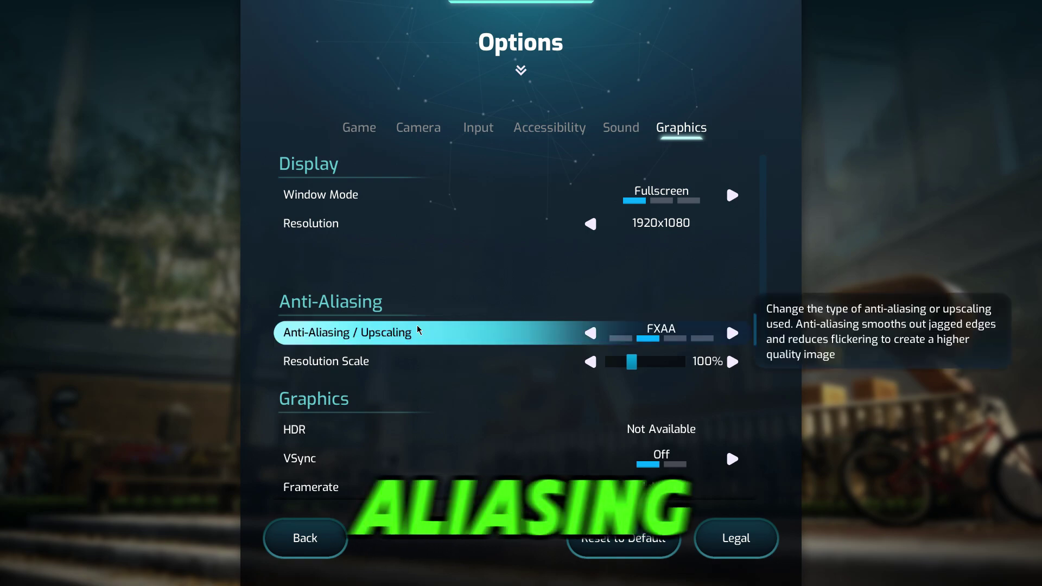
# Set Anti-Aliasing / Upscaling to None and keep Resolution Scale at 100%
pyautogui.click(594, 333)
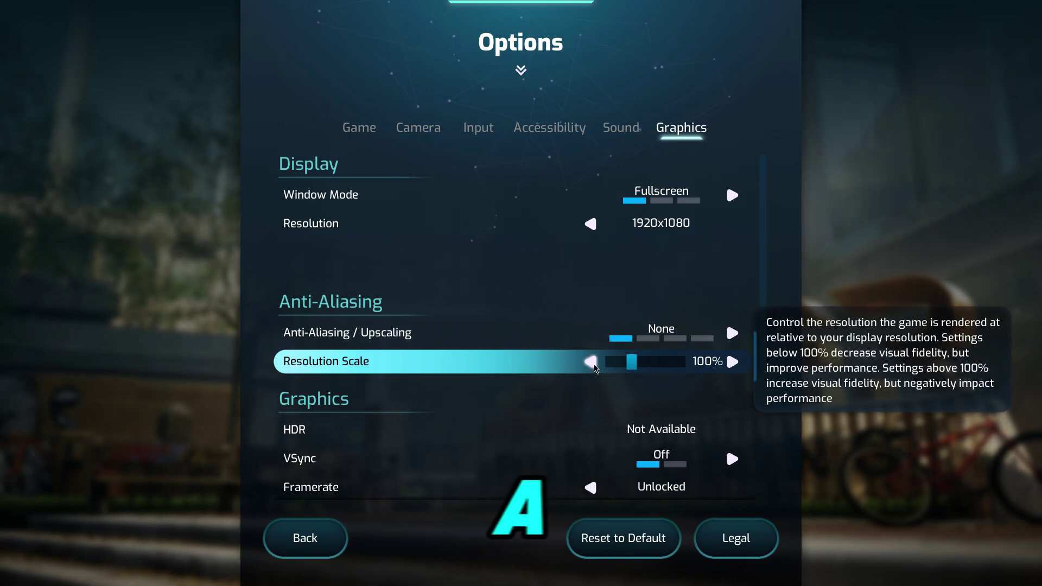
pyautogui.click(594, 367)
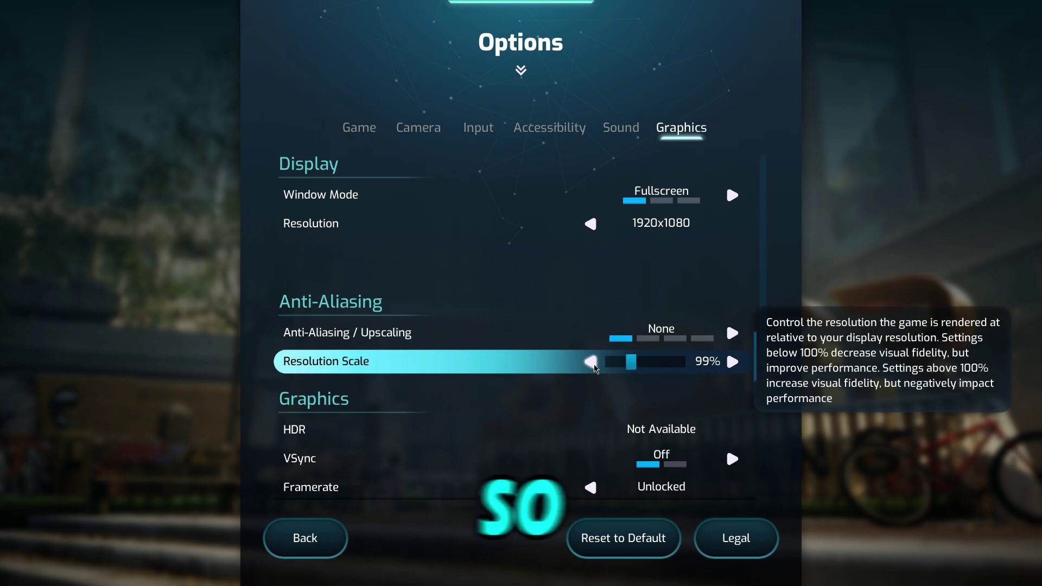
pyautogui.click(590, 362)
pyautogui.click(591, 362)
pyautogui.click(591, 362)
pyautogui.click(591, 362)
pyautogui.click(591, 362)
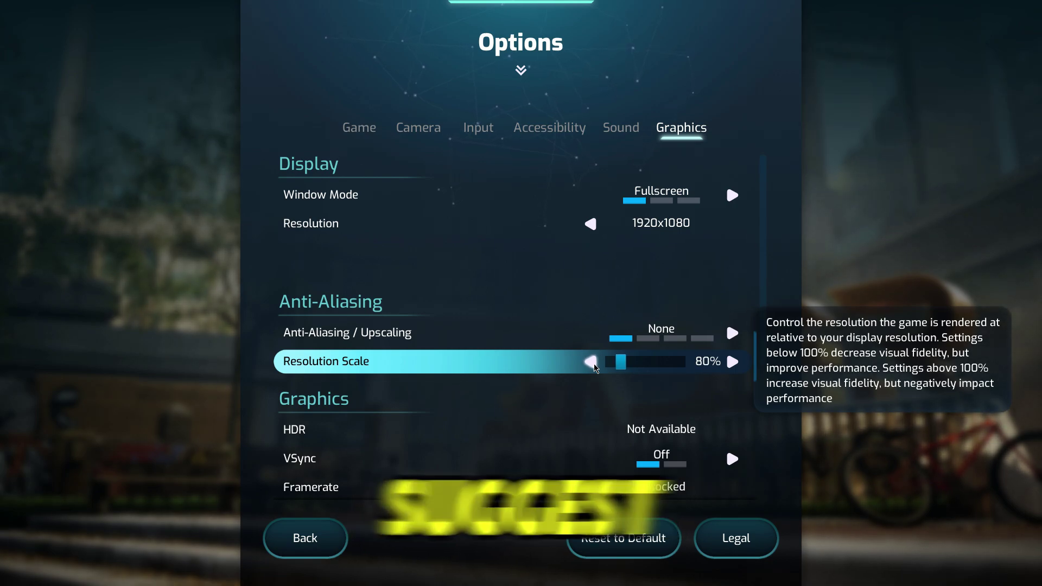
pyautogui.click(731, 363)
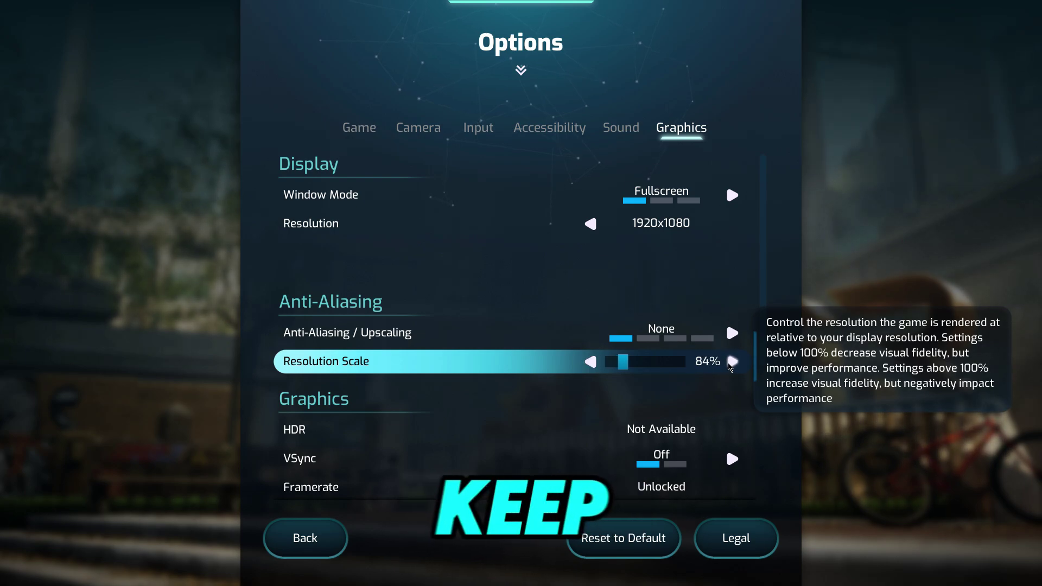
pyautogui.click(732, 362)
pyautogui.click(732, 362)
pyautogui.scroll(-3, 554, 395)
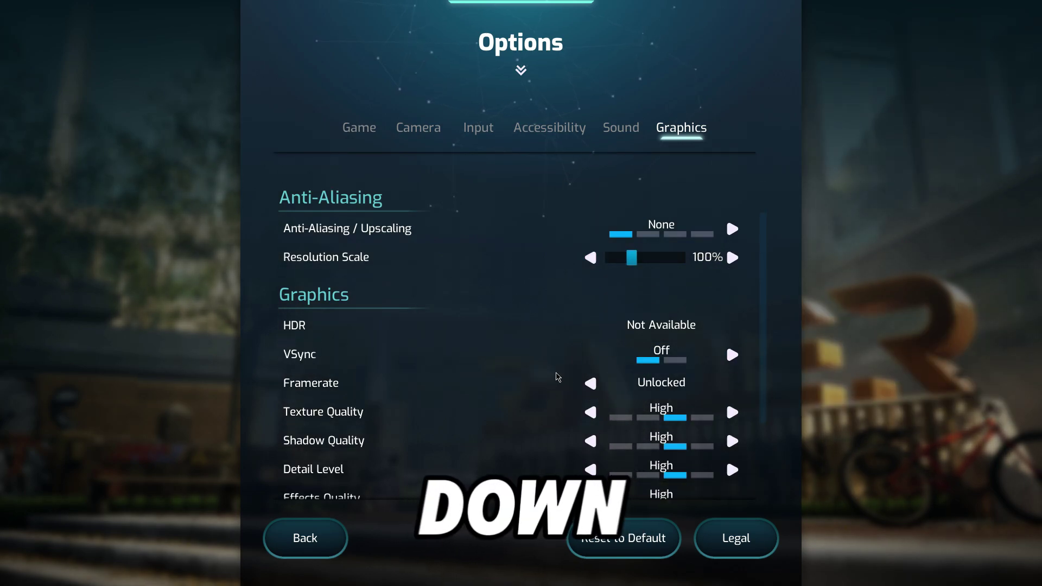
# Set Texture Quality to Medium, and Shadow Quality and Detail Level to Low
pyautogui.scroll(-1, 587, 382)
pyautogui.click(593, 378)
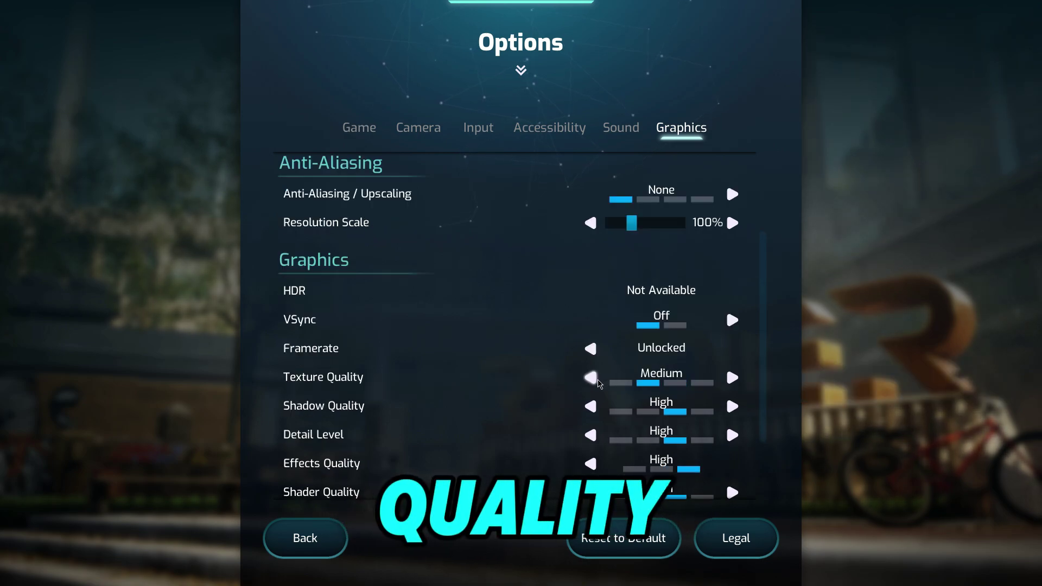
pyautogui.click(595, 411)
pyautogui.click(595, 411)
pyautogui.scroll(-1, 593, 416)
pyautogui.click(590, 418)
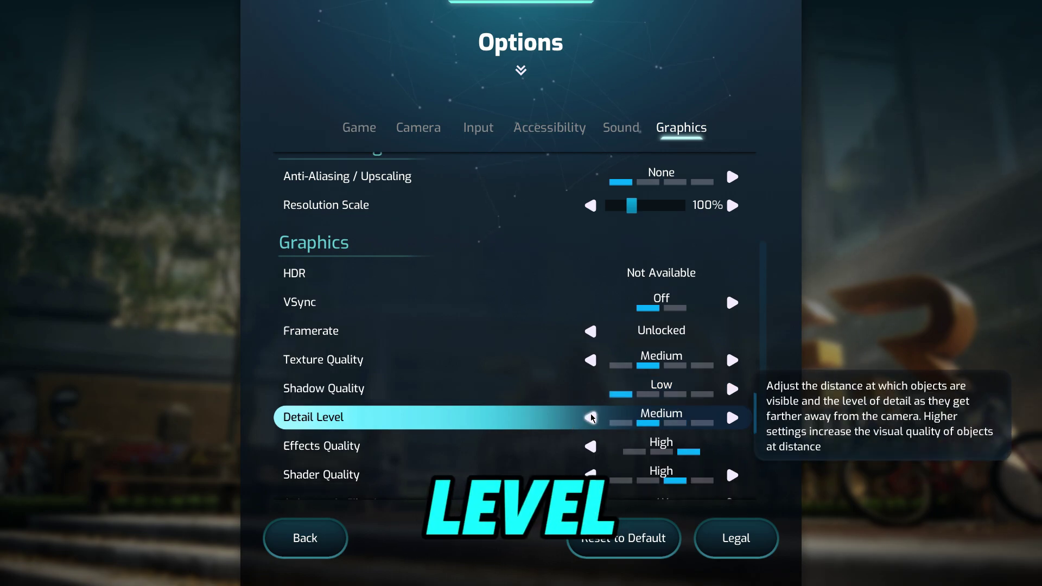
pyautogui.click(589, 421)
# Drop Effects, Shader and Post-Processing Quality to Low and turn Anisotropic Filtering off
pyautogui.scroll(-1, 590, 423)
pyautogui.click(593, 428)
pyautogui.click(591, 428)
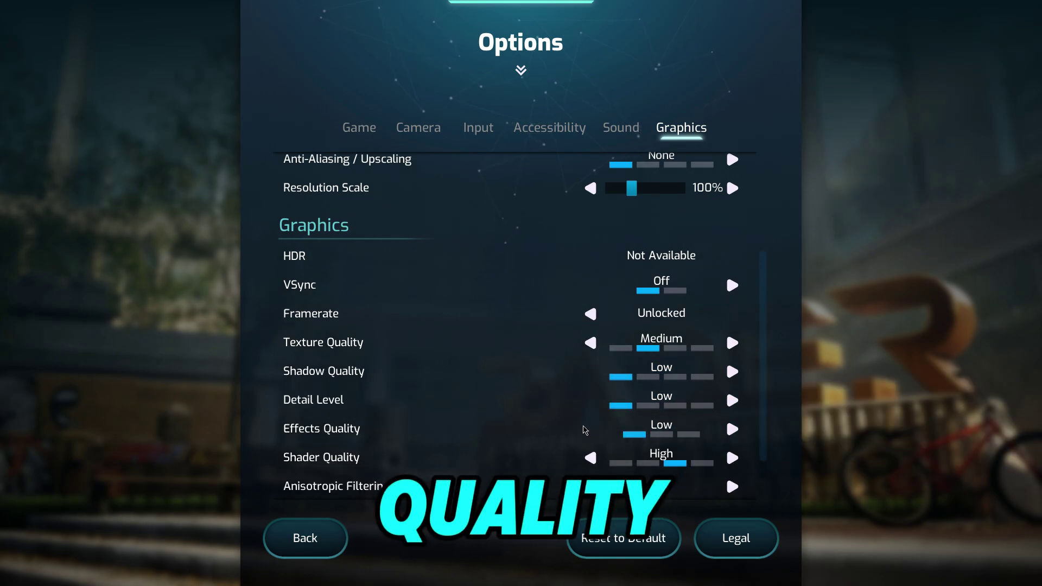
pyautogui.scroll(-1, 586, 428)
pyautogui.click(589, 440)
pyautogui.click(589, 440)
pyautogui.scroll(-2, 591, 440)
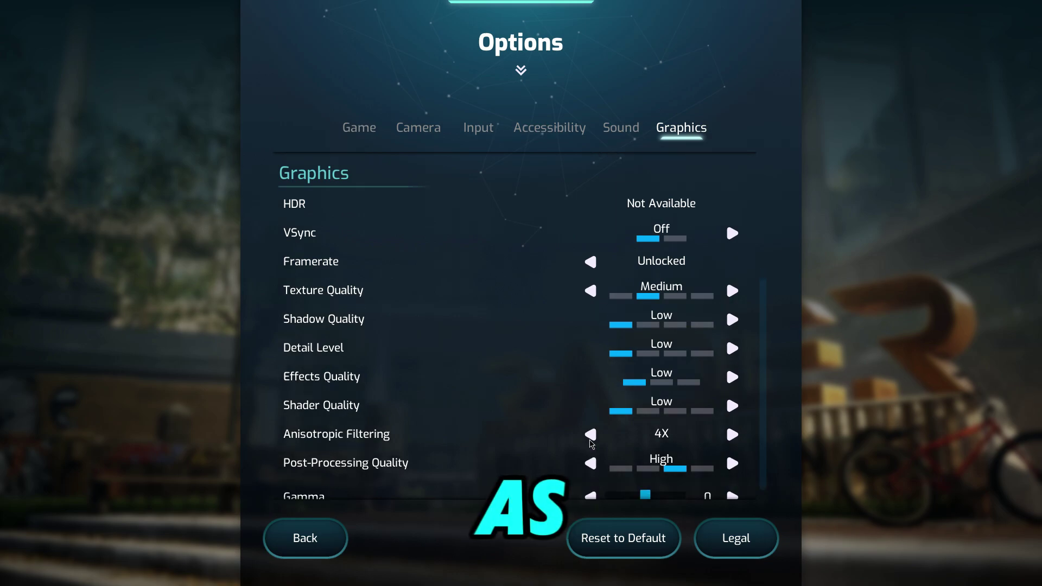
pyautogui.click(592, 437)
pyautogui.click(591, 437)
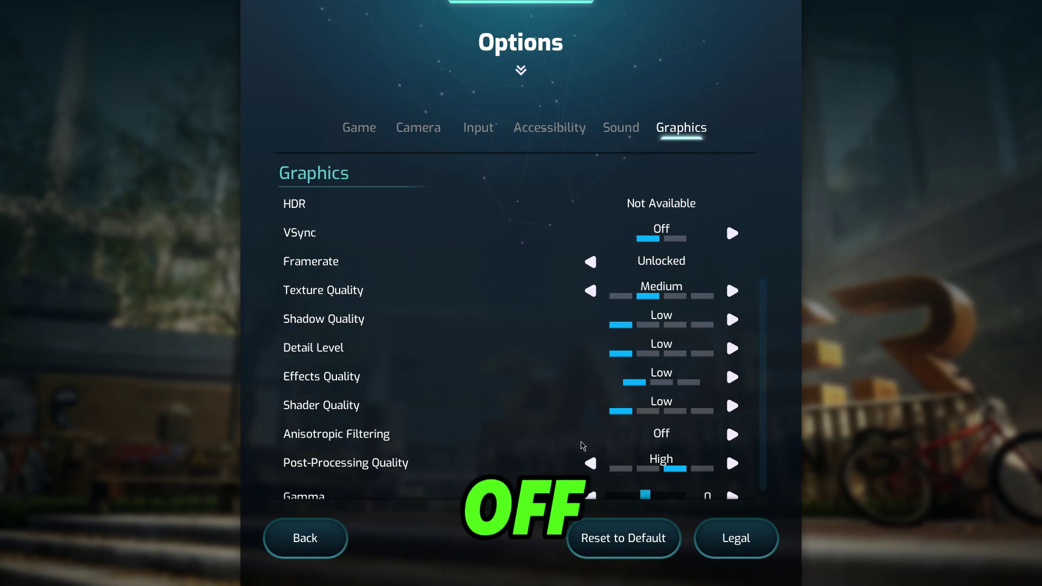
pyautogui.scroll(-1, 588, 451)
pyautogui.click(590, 453)
pyautogui.click(590, 453)
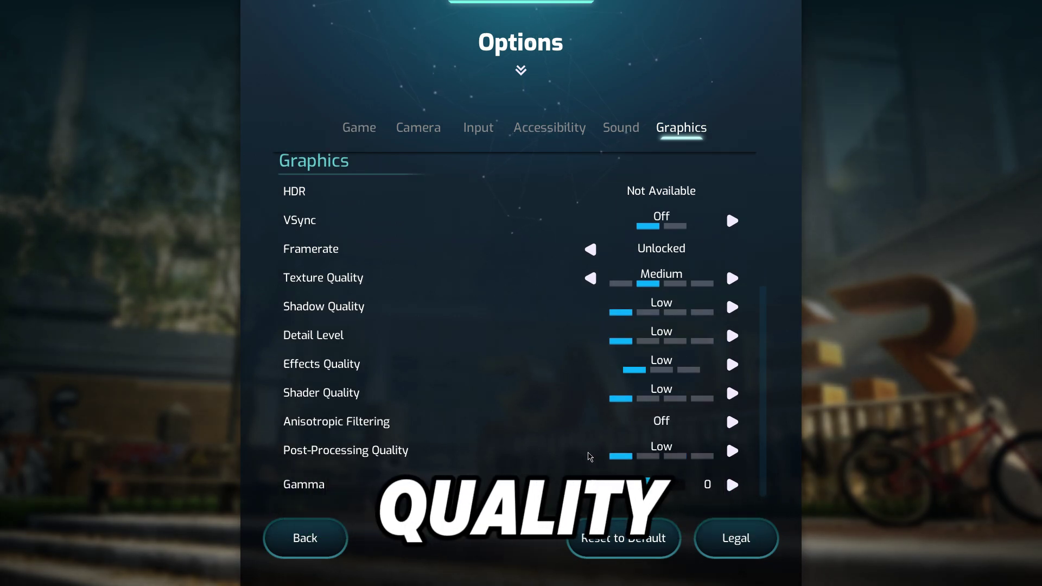
# Leave the Options menu and return to Split Fiction's main menu
pyautogui.click(308, 546)
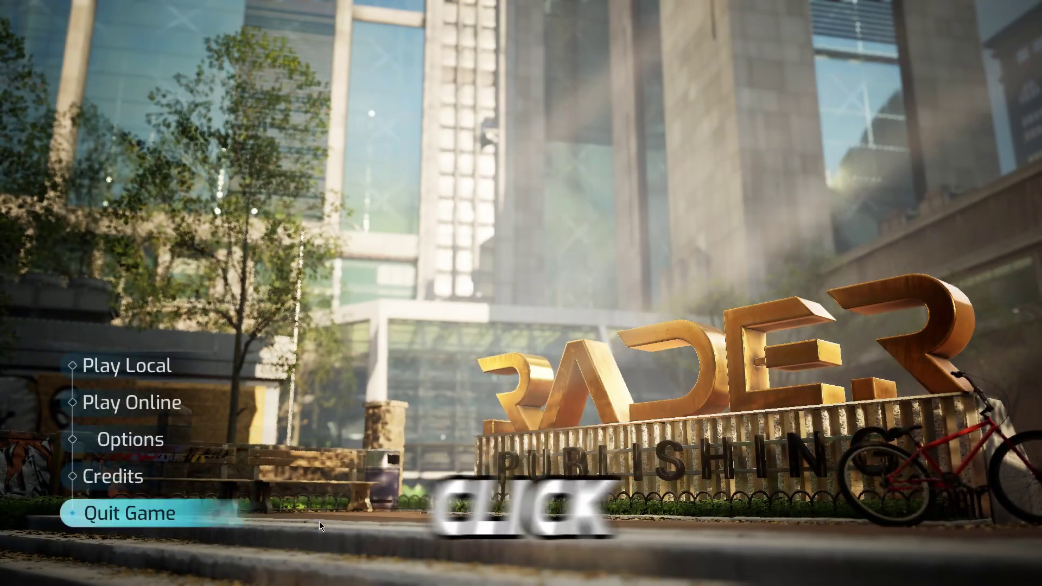